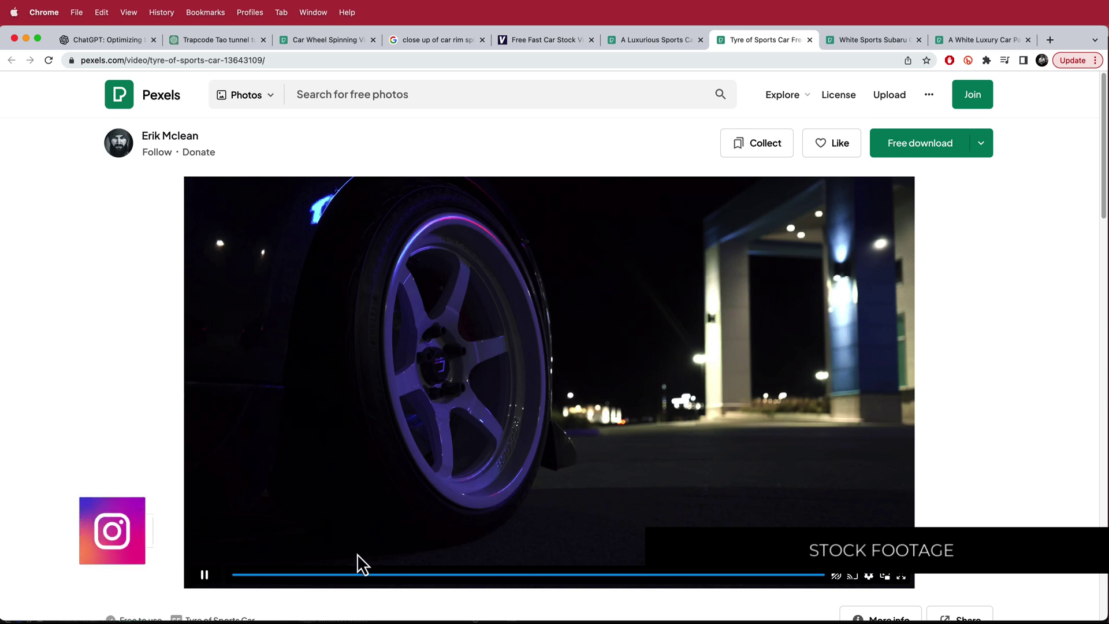
# Step: Replay the Pexels night-time car wheel clip and show its download sizes, with Quad HD 2560x1440 checked
pyautogui.click(253, 575)
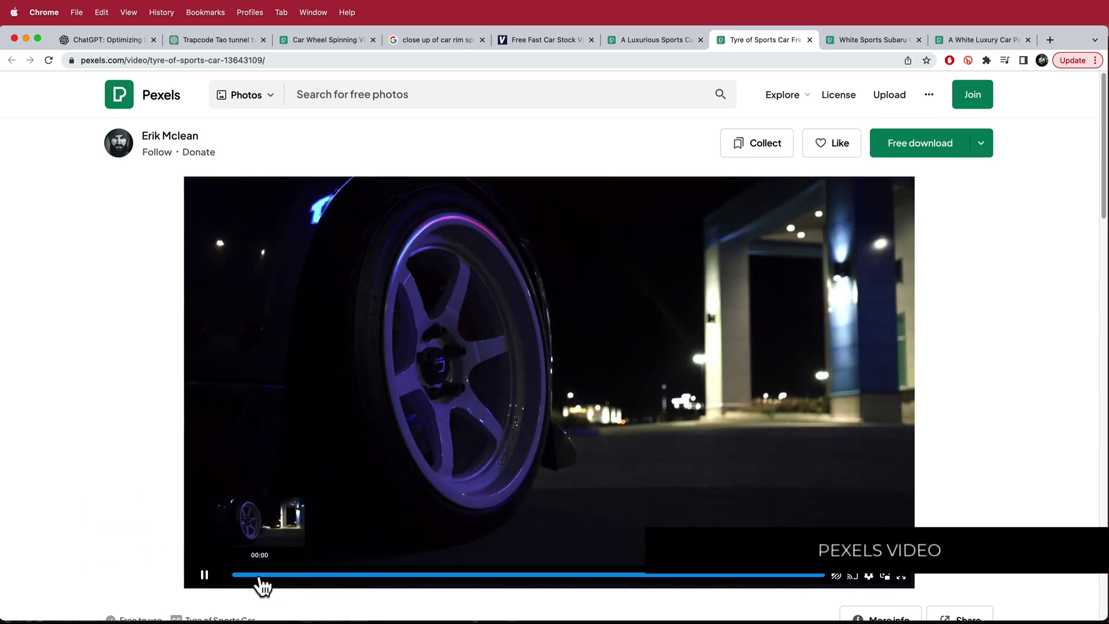
pyautogui.click(253, 576)
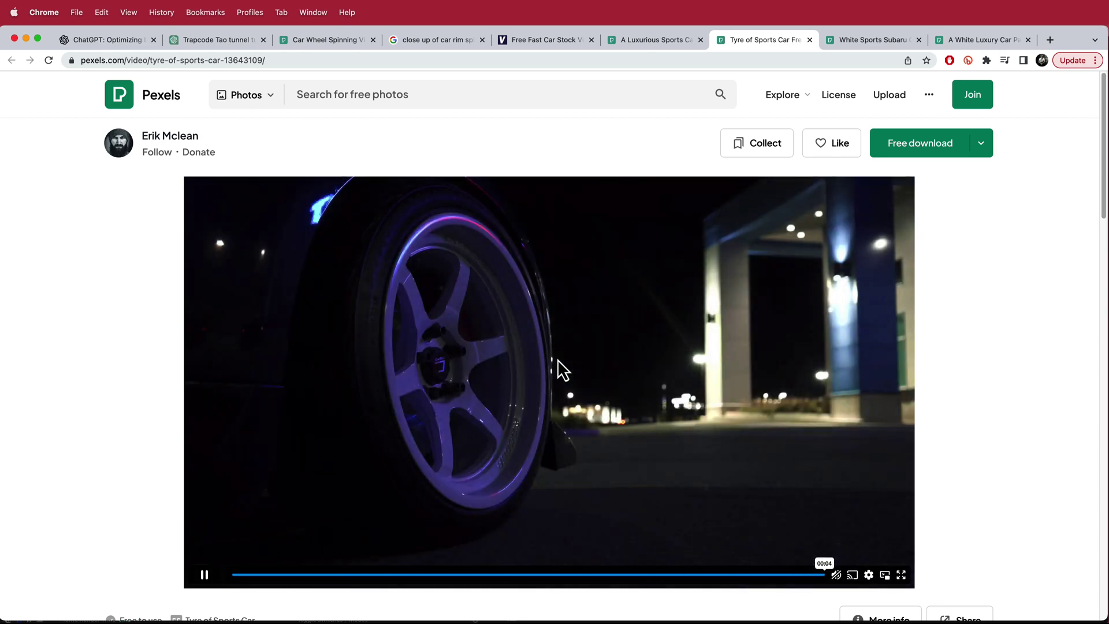
pyautogui.click(982, 145)
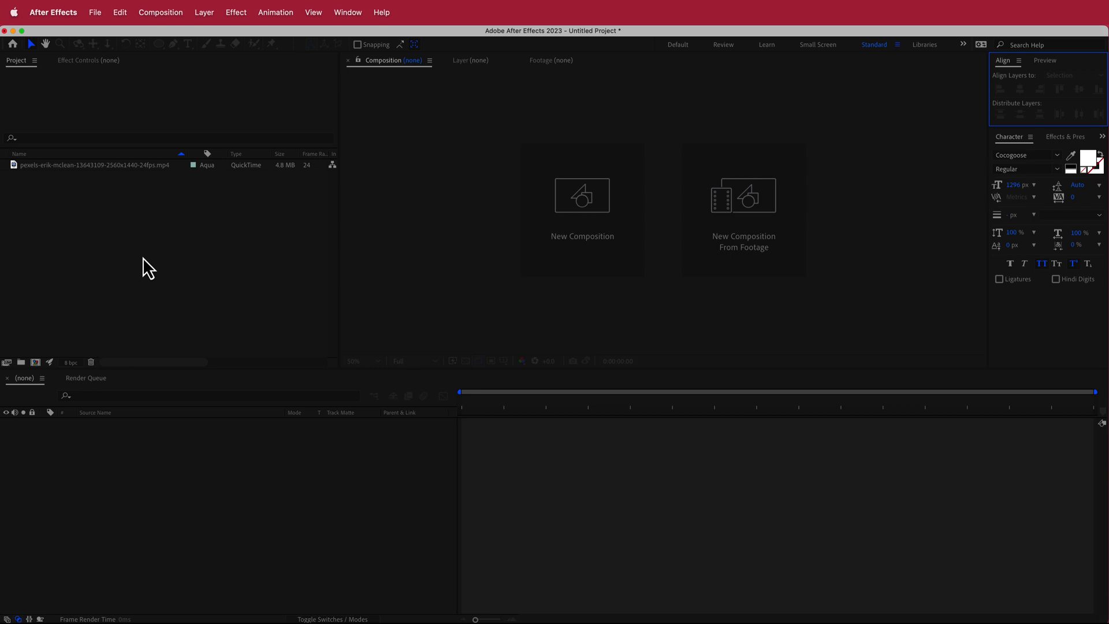
# Step: Create a composition from the wheel footage and apply Mocha AE, keeping preview resolution at Full
pyautogui.moveTo(94, 167); pyautogui.dragTo(198, 497)
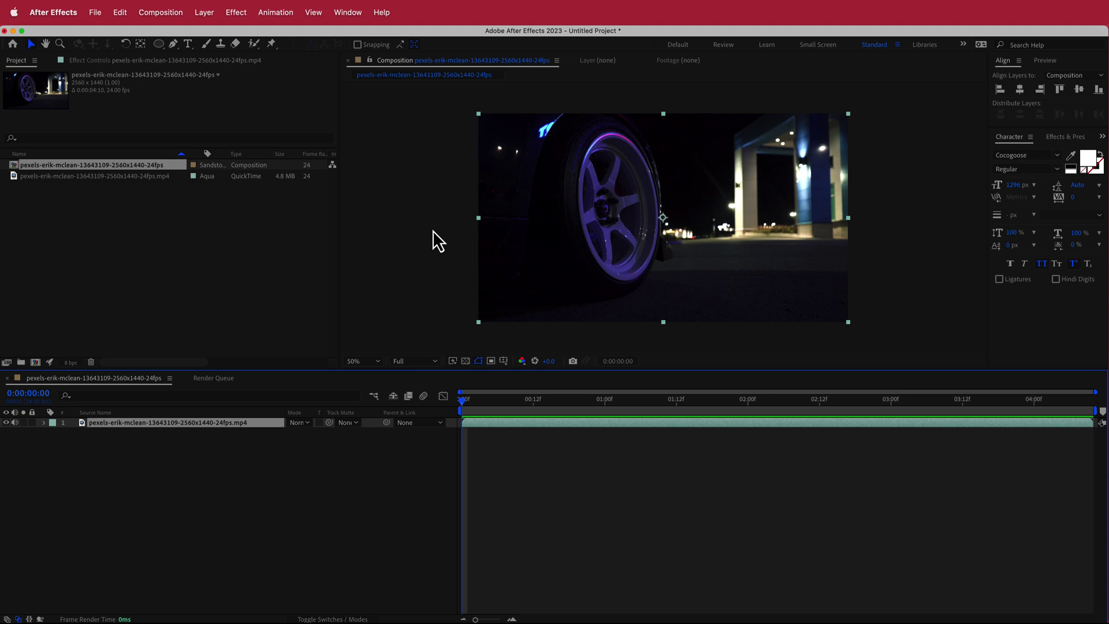
pyautogui.hotkey('ctrl', 'space')
pyautogui.write('moc')
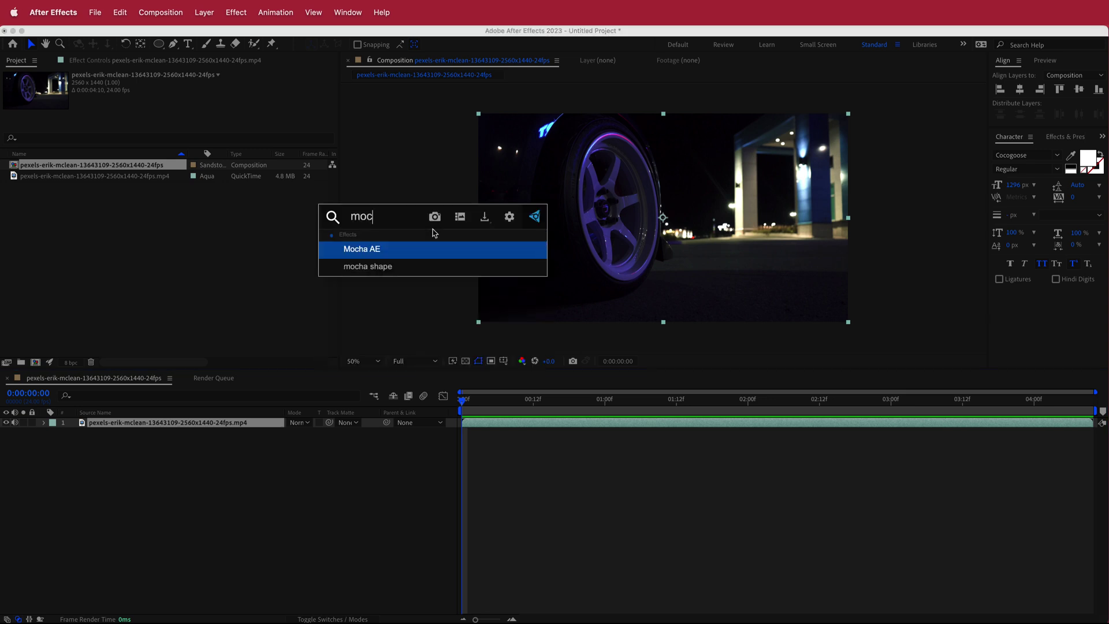
pyautogui.click(380, 254)
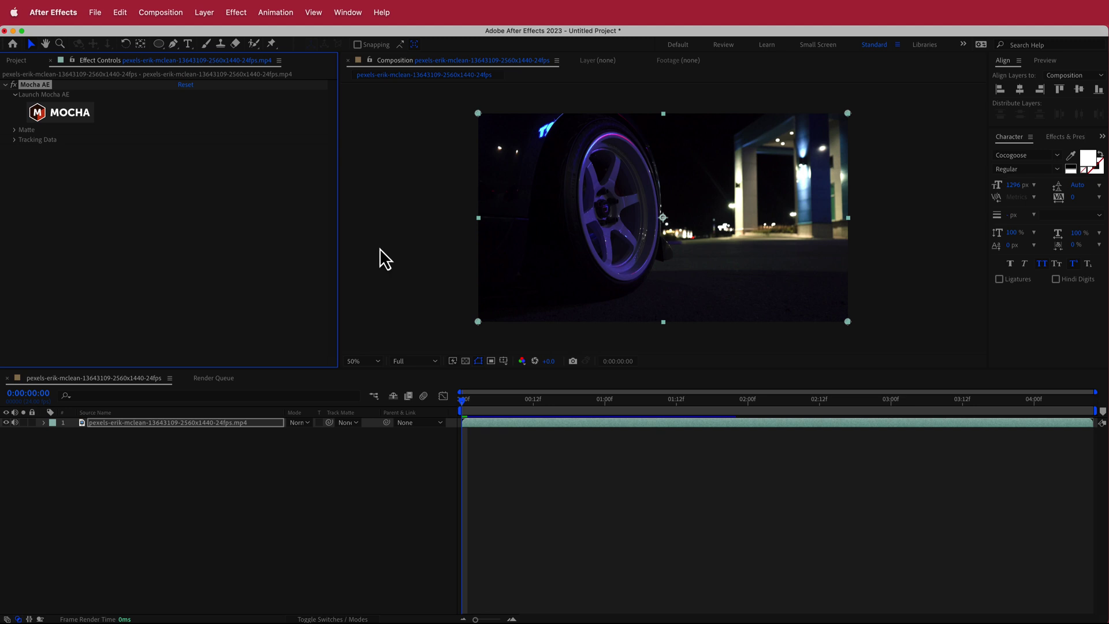
pyautogui.click(431, 362)
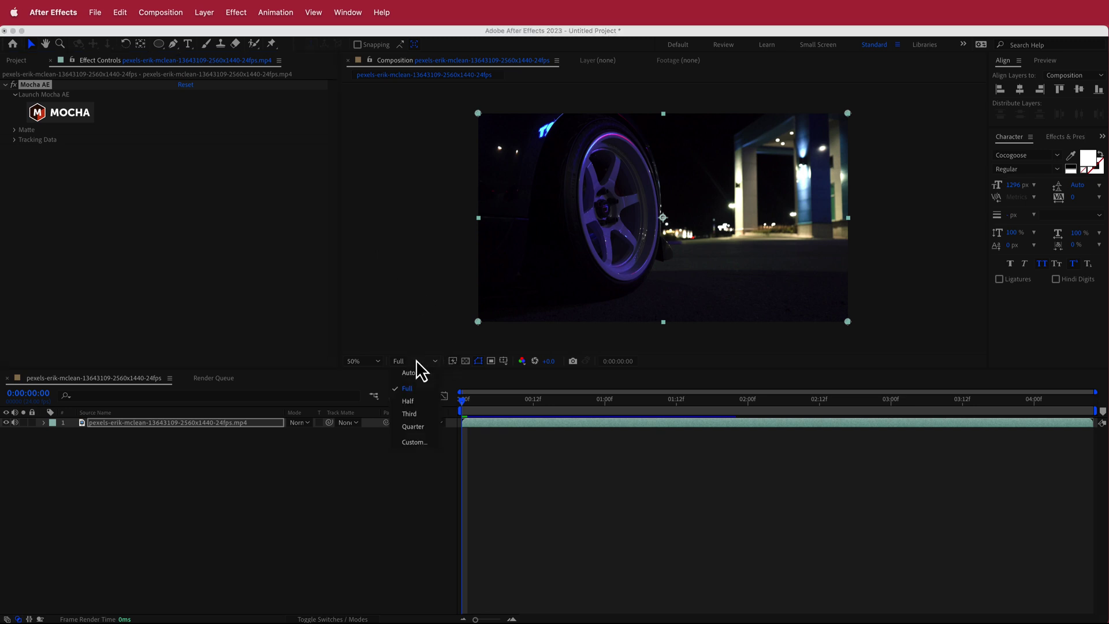
pyautogui.click(407, 388)
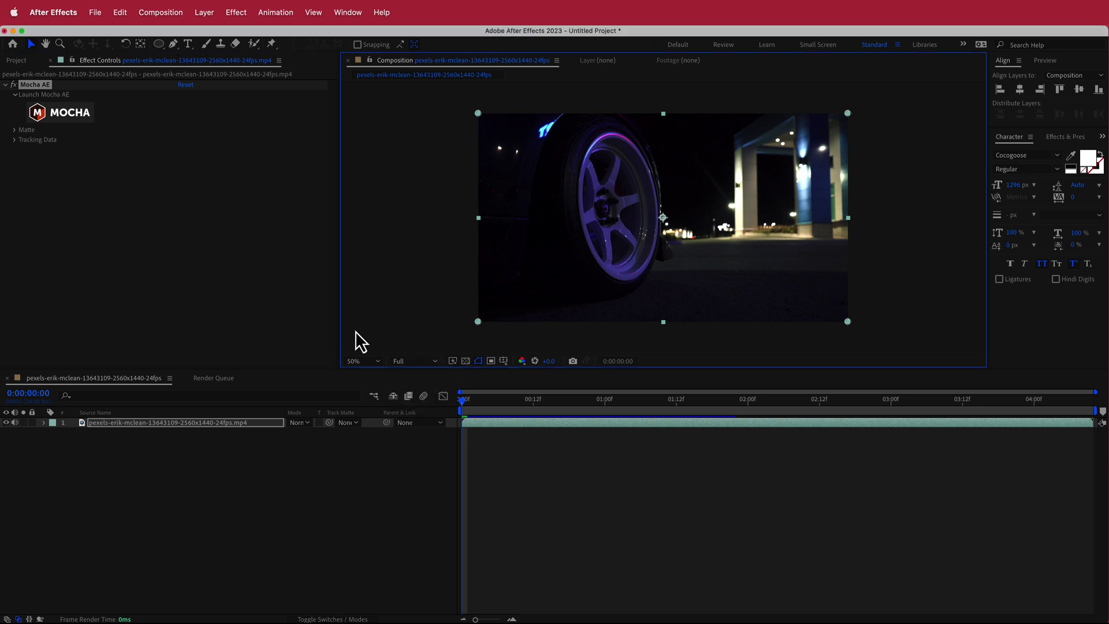
# Step: Launch Mocha AE past its welcome screen, then zoom and pan the viewer onto the wheel
pyautogui.click(52, 114)
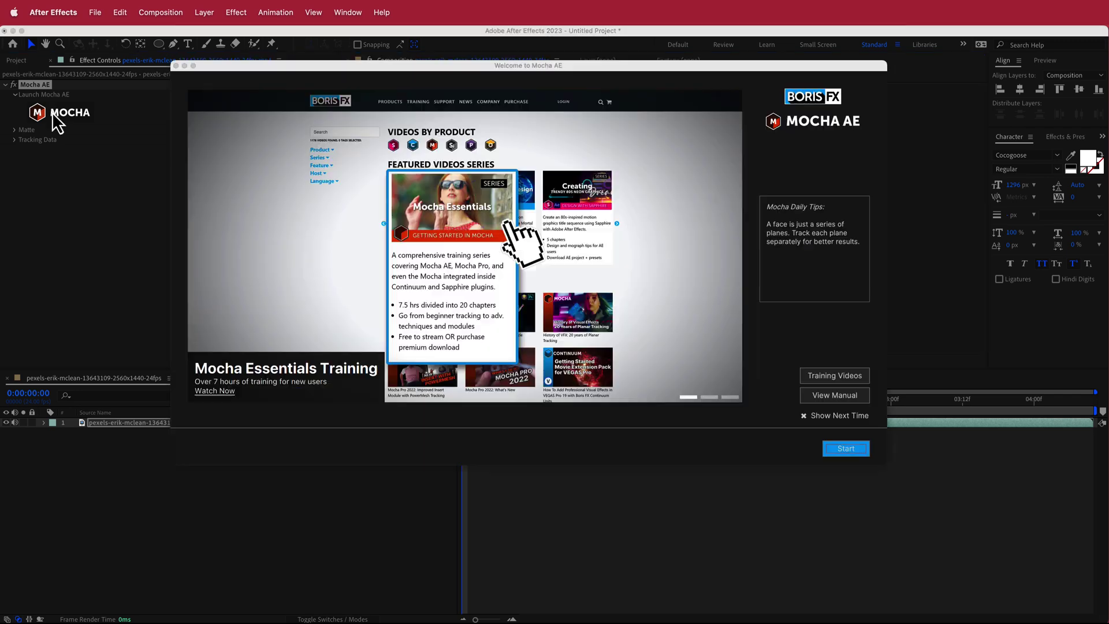
pyautogui.click(175, 66)
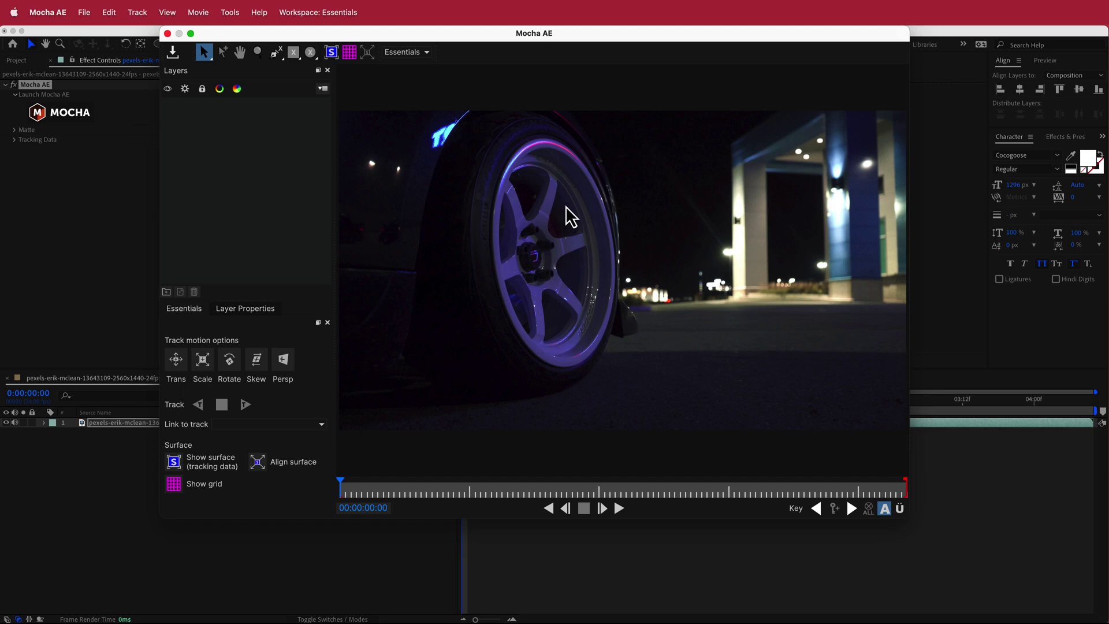
pyautogui.press('z')
pyautogui.moveTo(540, 280); pyautogui.dragTo(548, 151)
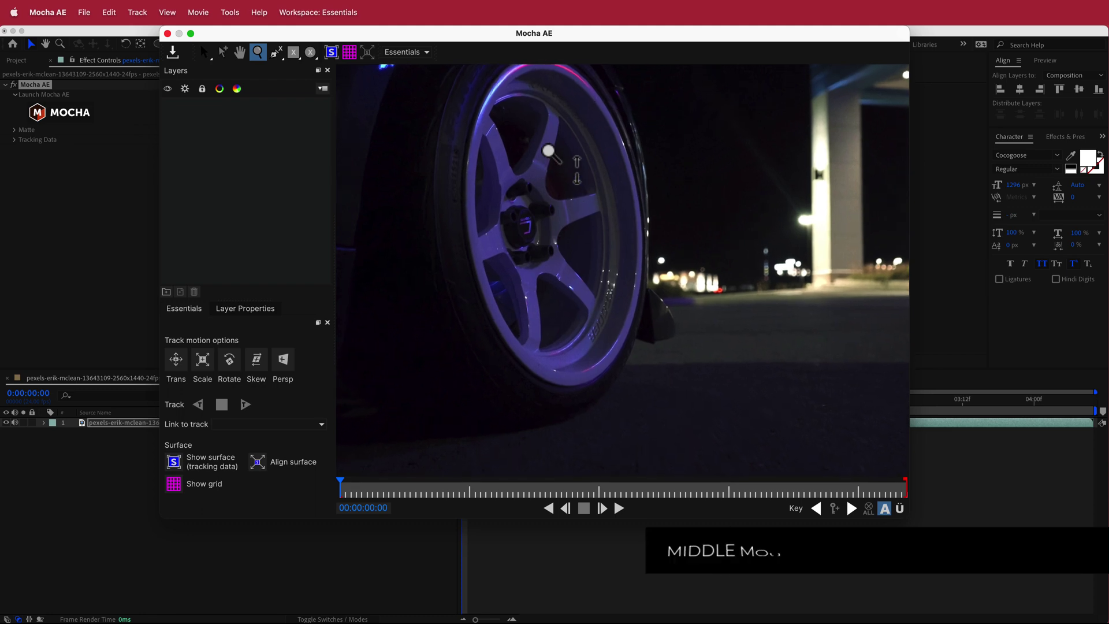
pyautogui.press('s')
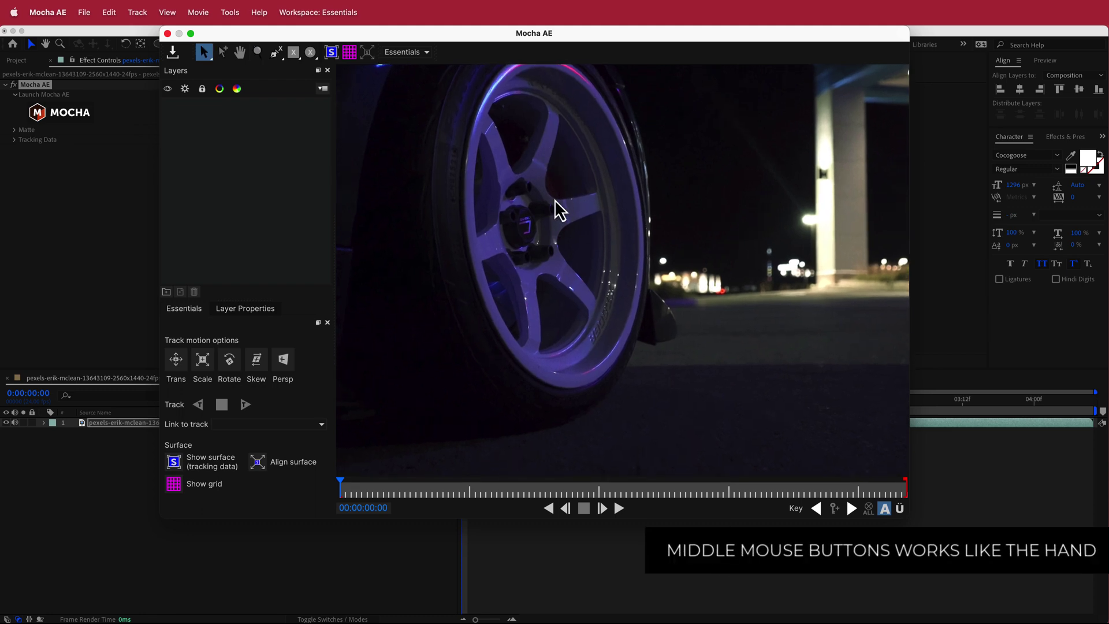
pyautogui.moveTo(546, 179)
pyautogui.mouseDown()
pyautogui.moveTo(549, 236)
pyautogui.moveTo(538, 213)
pyautogui.moveTo(542, 233)
pyautogui.moveTo(530, 223)
pyautogui.moveTo(526, 201)
pyautogui.moveTo(545, 196)
pyautogui.mouseUp()
pyautogui.press('z')
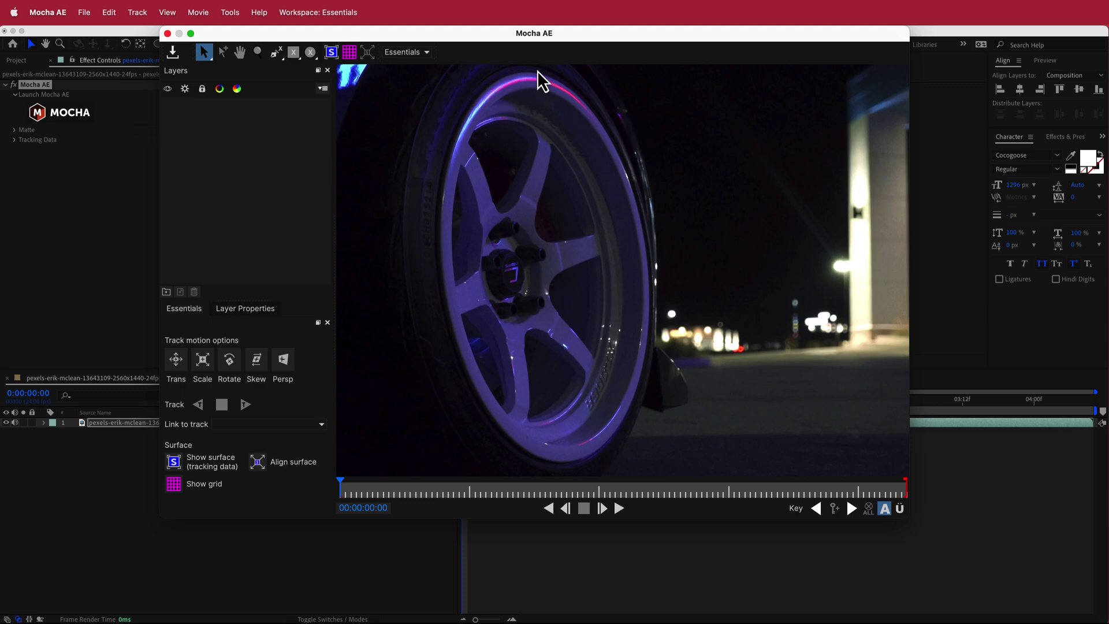
# Step: Start a freeform X-spline around the rim with five points
pyautogui.click(276, 53)
pyautogui.click(499, 83)
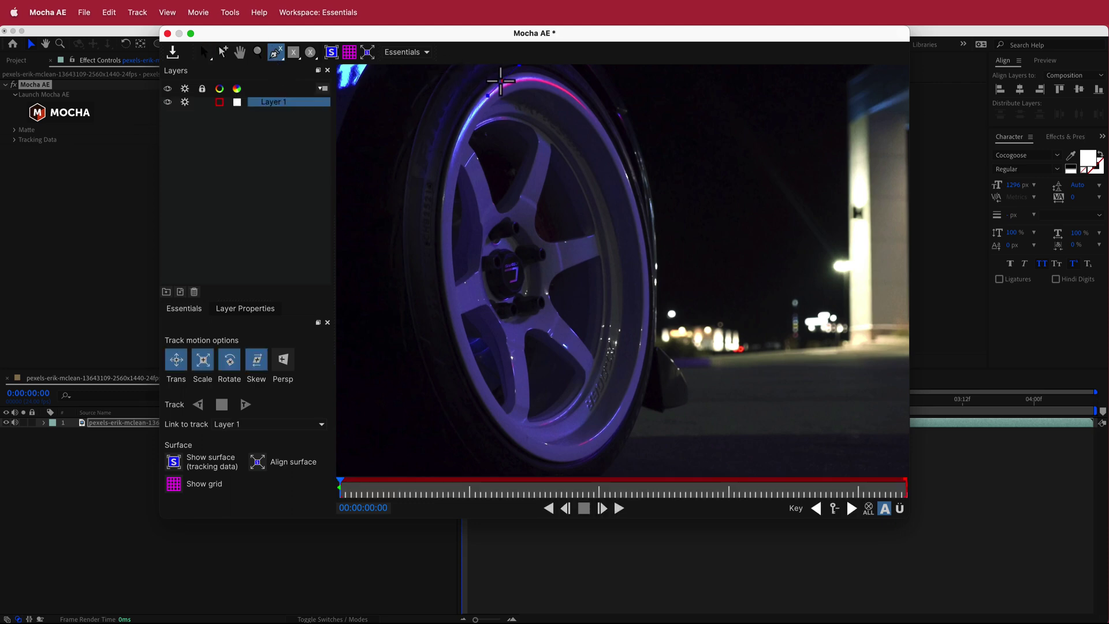
pyautogui.click(475, 107)
pyautogui.click(451, 146)
pyautogui.click(449, 331)
pyautogui.click(466, 365)
# Step: Undo the unfinished spline and draw a Circle spline ellipse around the wheel rim
pyautogui.click(501, 79)
pyautogui.press('super+z')
pyautogui.press('super+z')
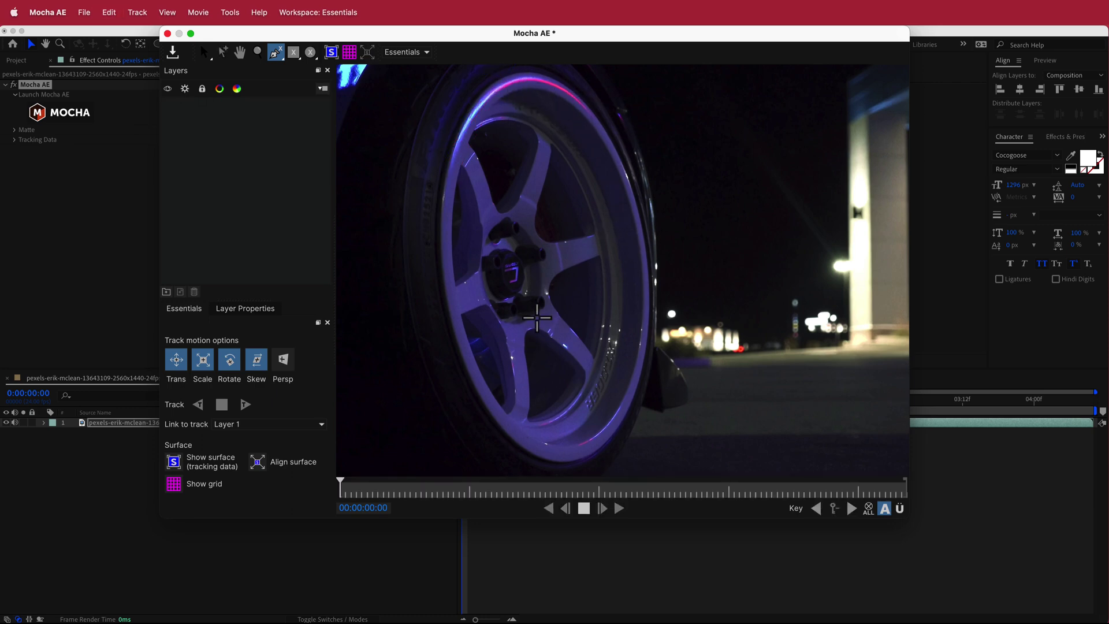
pyautogui.click(311, 53)
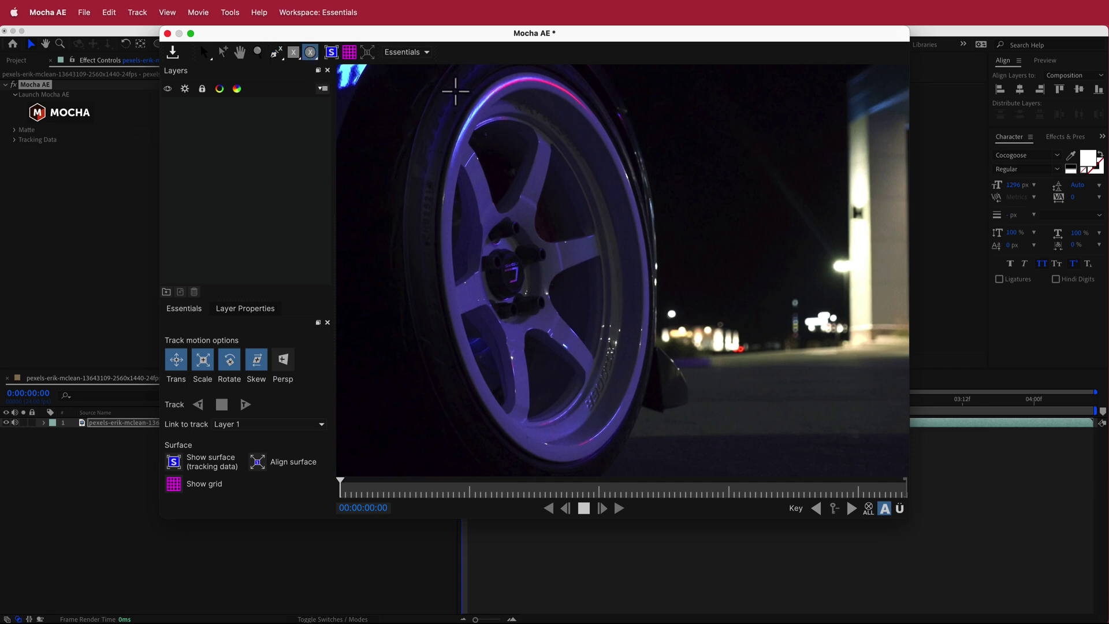
pyautogui.moveTo(447, 83); pyautogui.dragTo(659, 461)
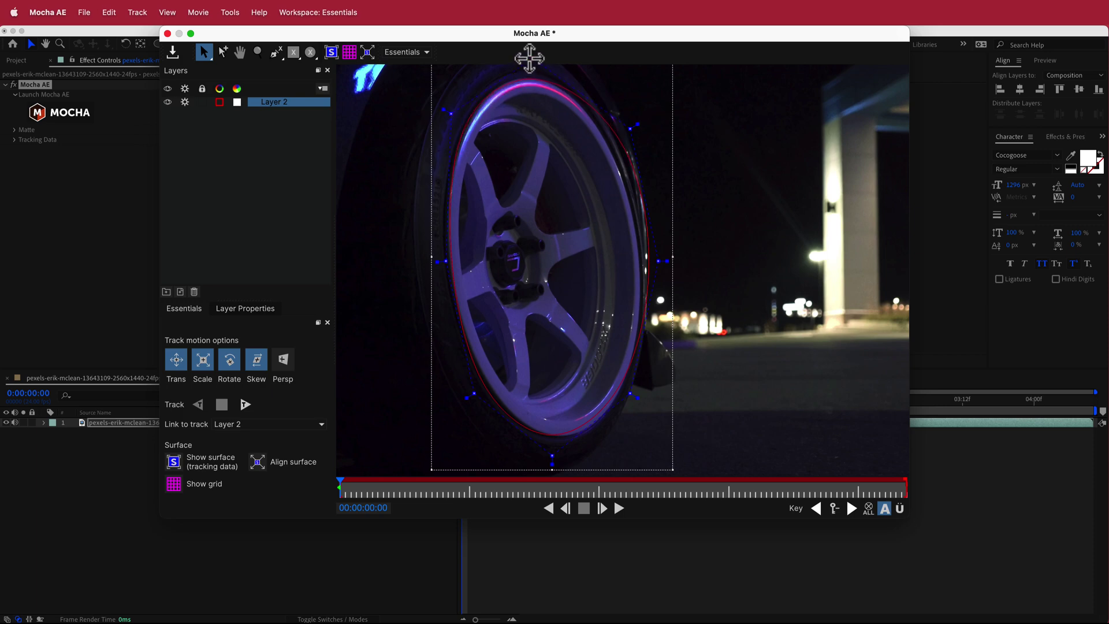
# Step: Adjust the surface box's left, bottom and right edges to fit the rim
pyautogui.moveTo(443, 266); pyautogui.dragTo(440, 261)
pyautogui.click(472, 392)
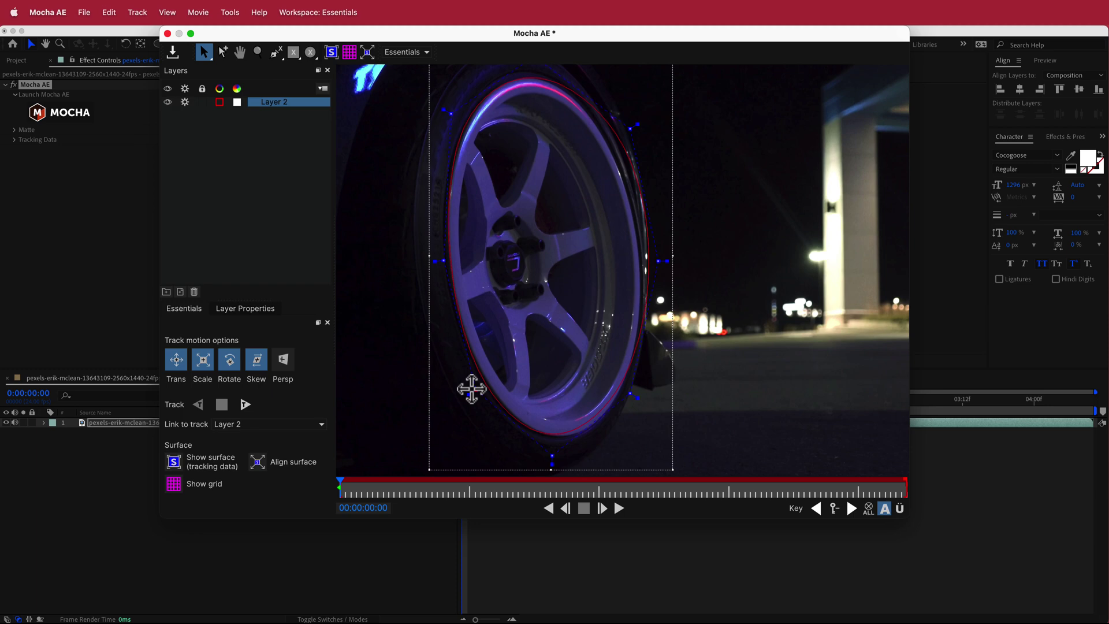
pyautogui.moveTo(552, 456); pyautogui.dragTo(555, 459)
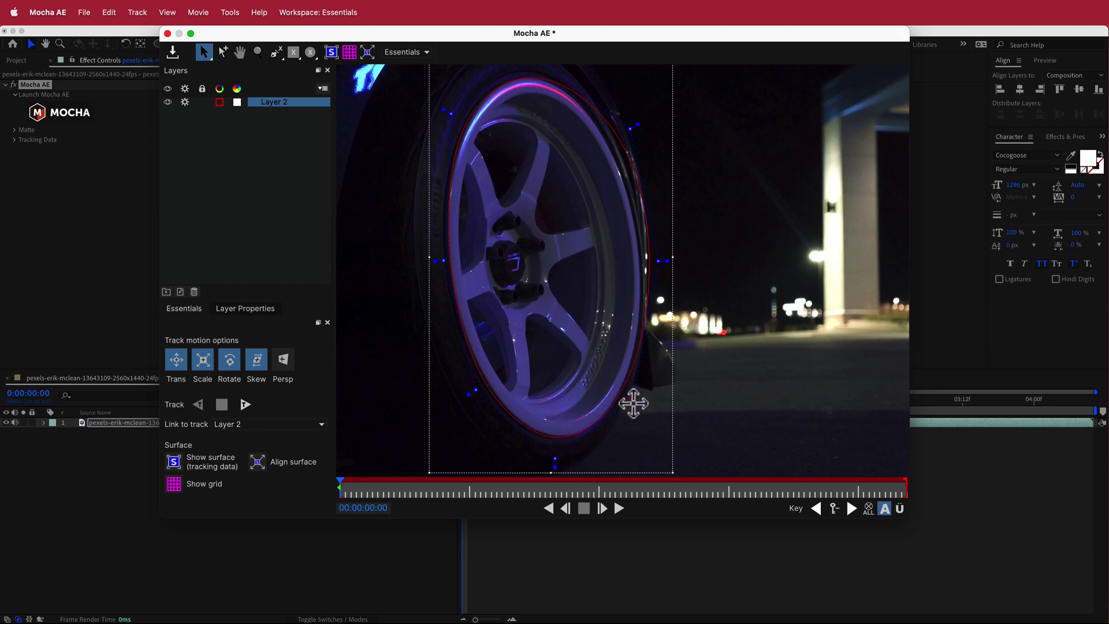
pyautogui.moveTo(656, 265); pyautogui.dragTo(645, 268)
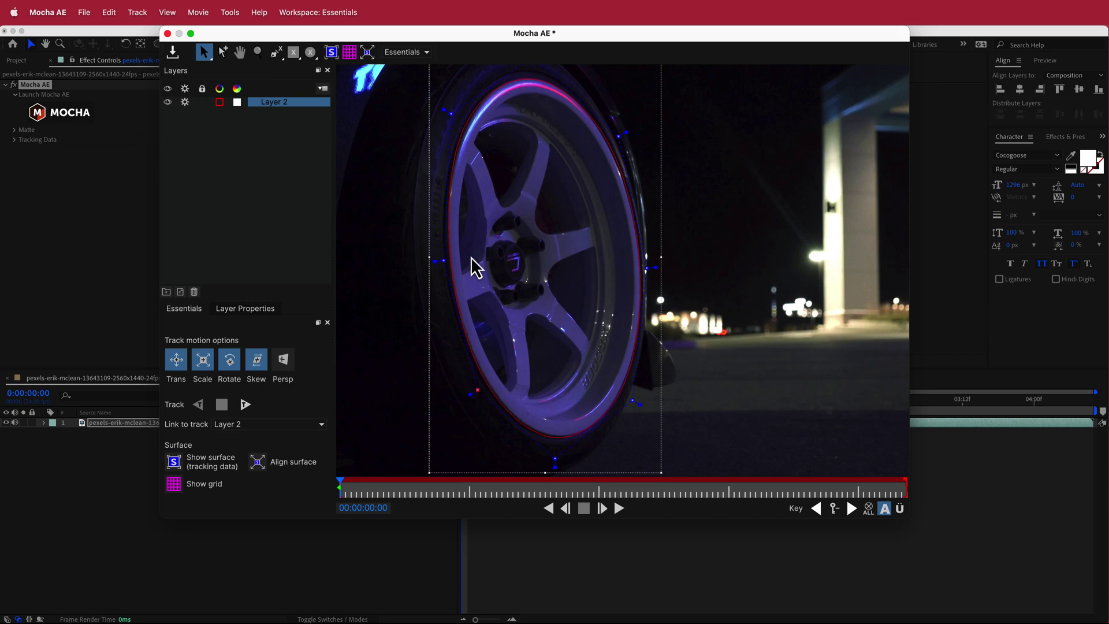
pyautogui.moveTo(441, 260)
pyautogui.mouseDown()
pyautogui.moveTo(418, 260)
pyautogui.moveTo(442, 259)
pyautogui.mouseUp()
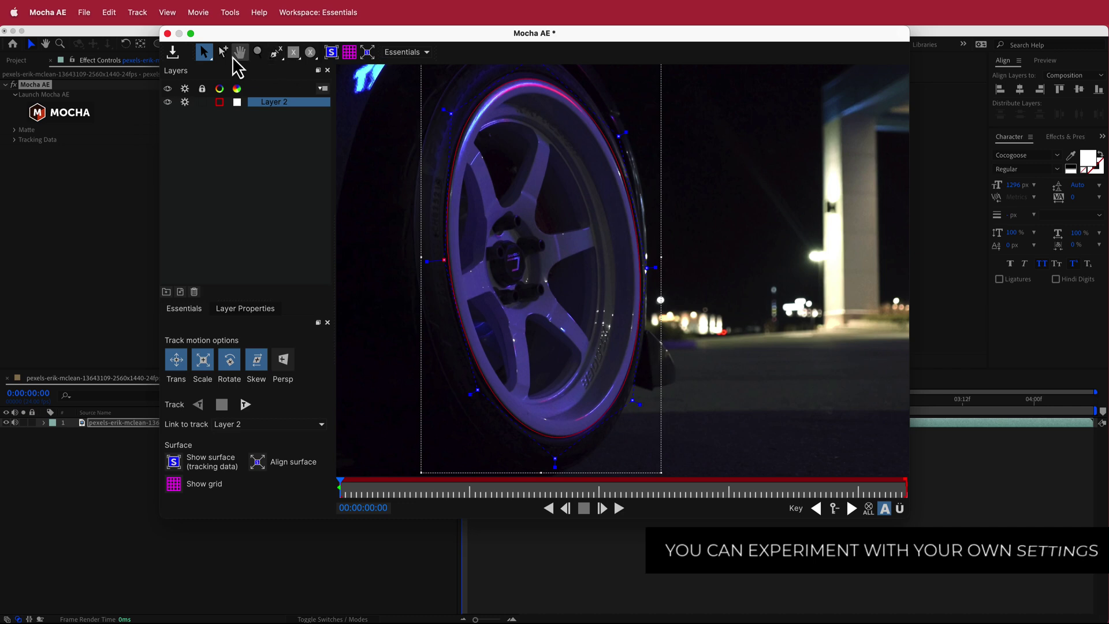
# Step: Add a control point on the rim spline, pull it outward, then undo the move
pyautogui.click(450, 174)
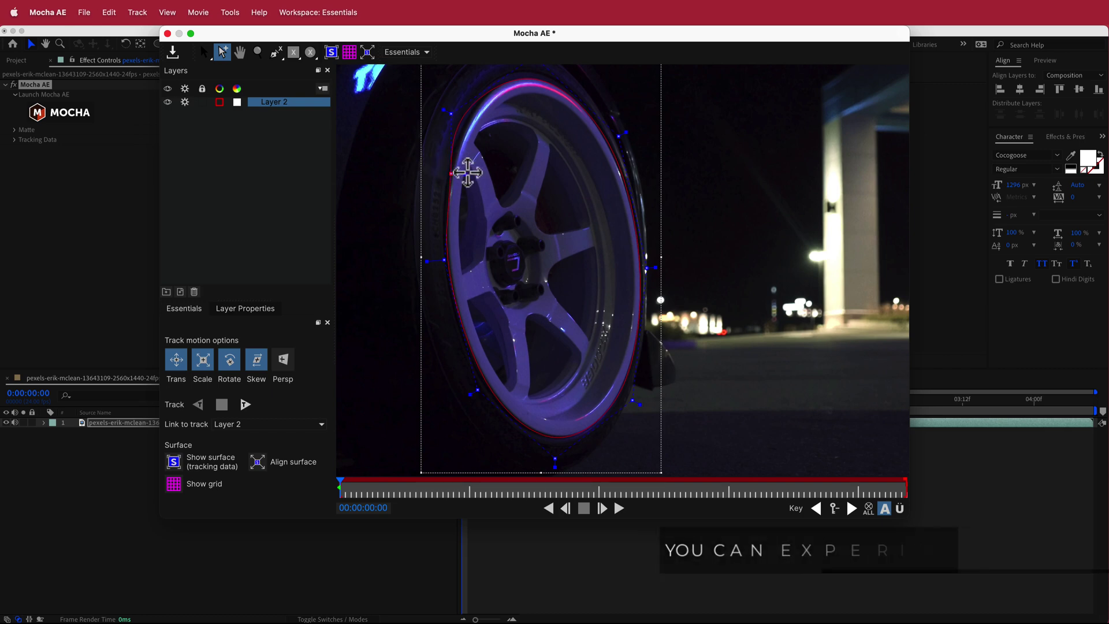
pyautogui.moveTo(468, 172); pyautogui.dragTo(439, 166)
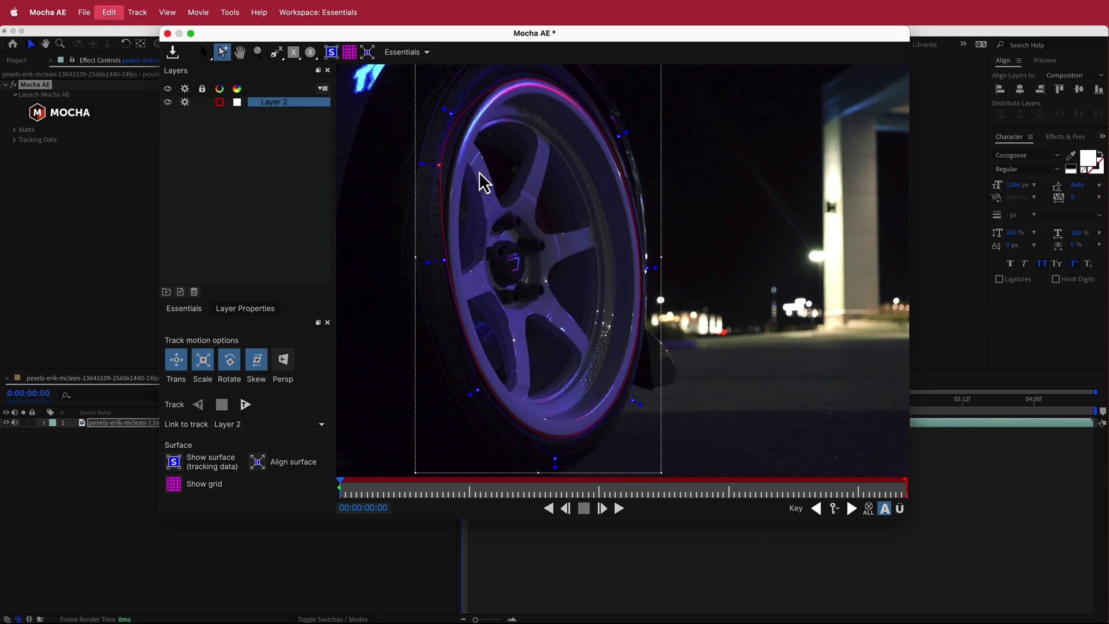
pyautogui.press('super+z')
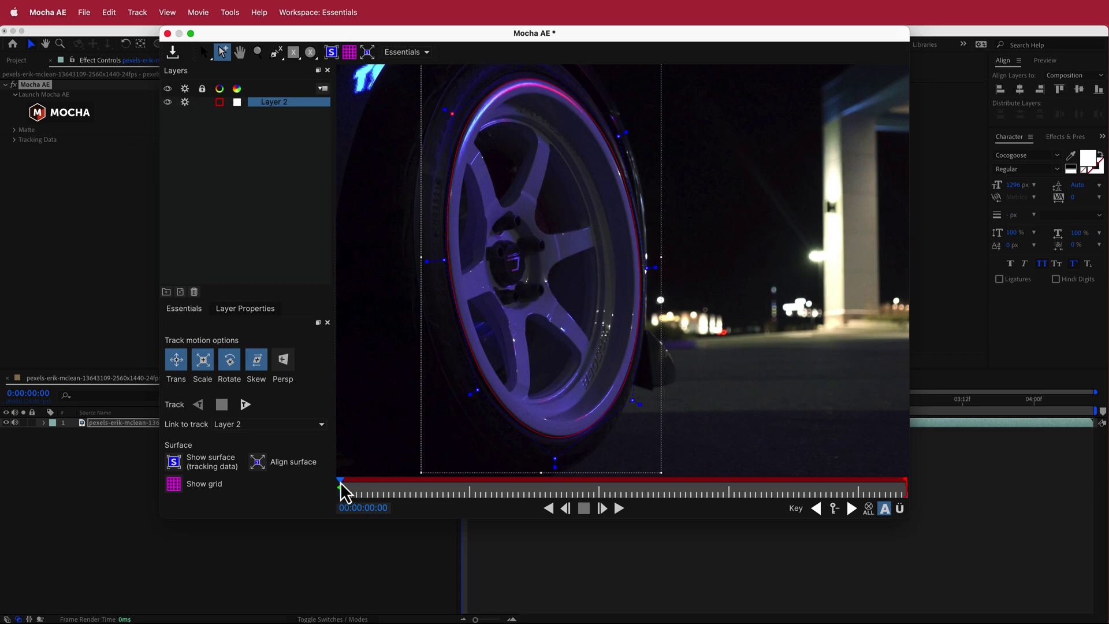
# Step: Track the rim shape forward with perspective enabled, then scrub back from 00:00:03:23 to check it
pyautogui.click(288, 368)
pyautogui.click(246, 404)
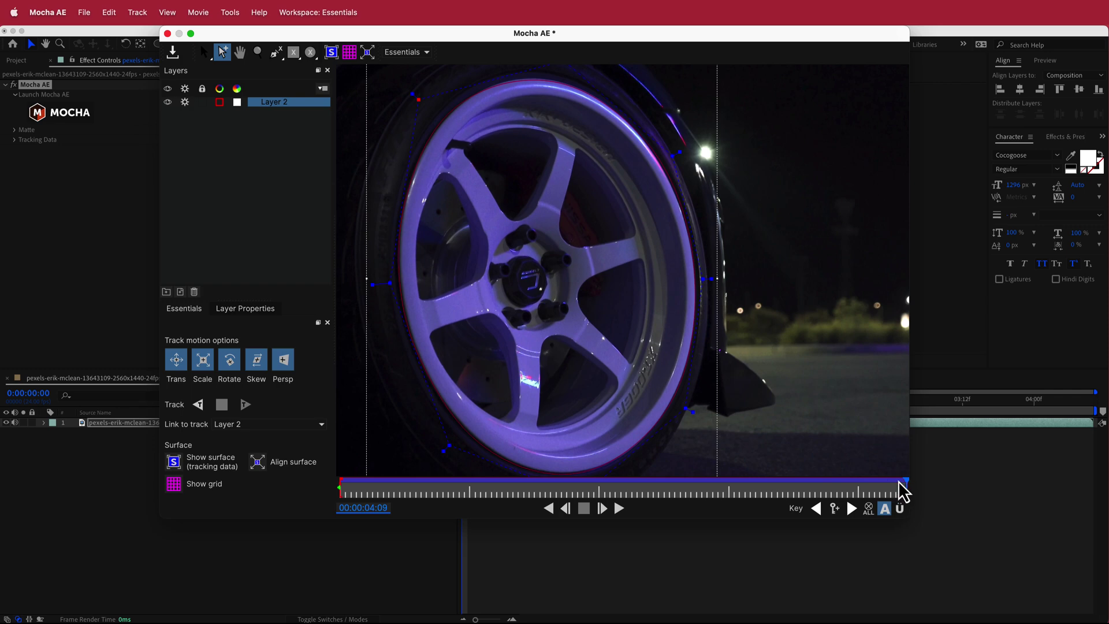
pyautogui.click(854, 490)
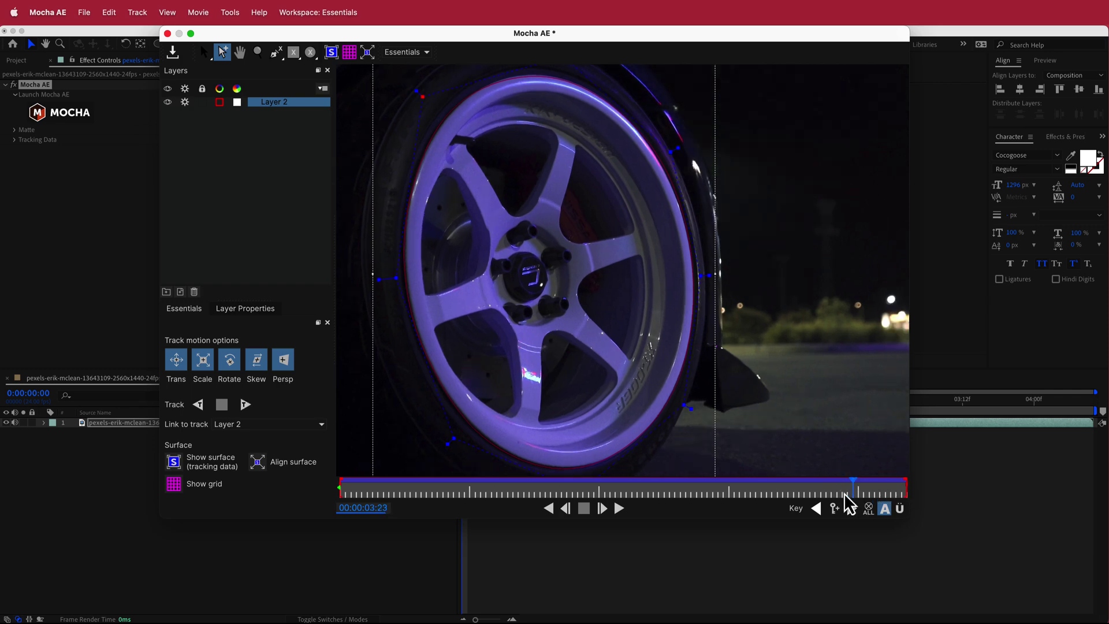
pyautogui.moveTo(847, 495); pyautogui.dragTo(498, 401)
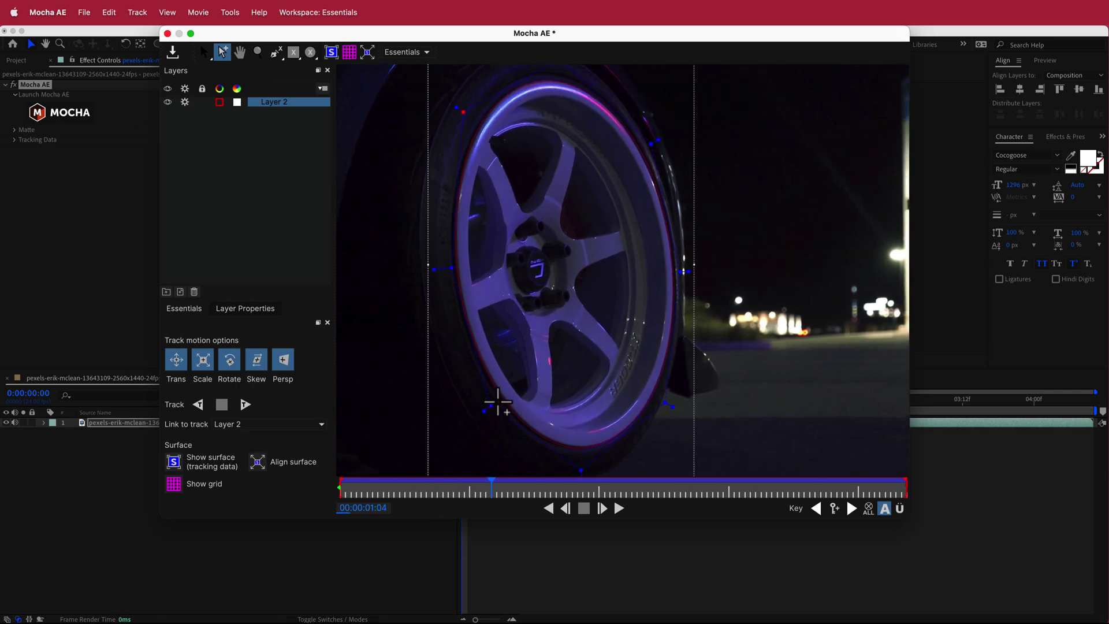
# Step: Review the track across frames, save the Mocha project and close it back to After Effects
pyautogui.scroll(-9, 498, 402)
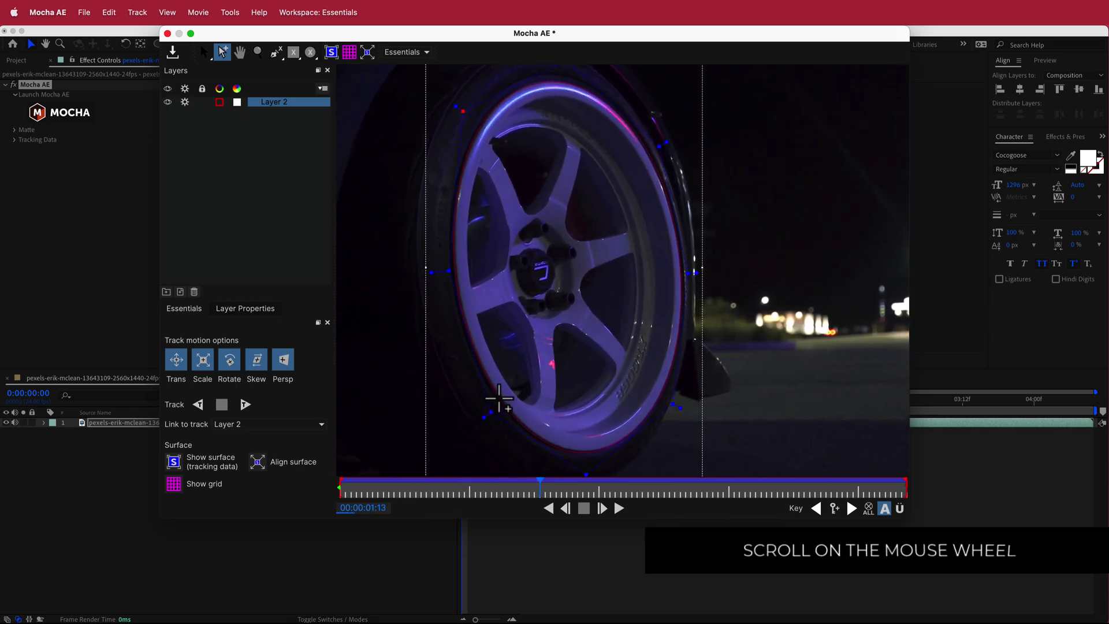
pyautogui.scroll(-10, 498, 399)
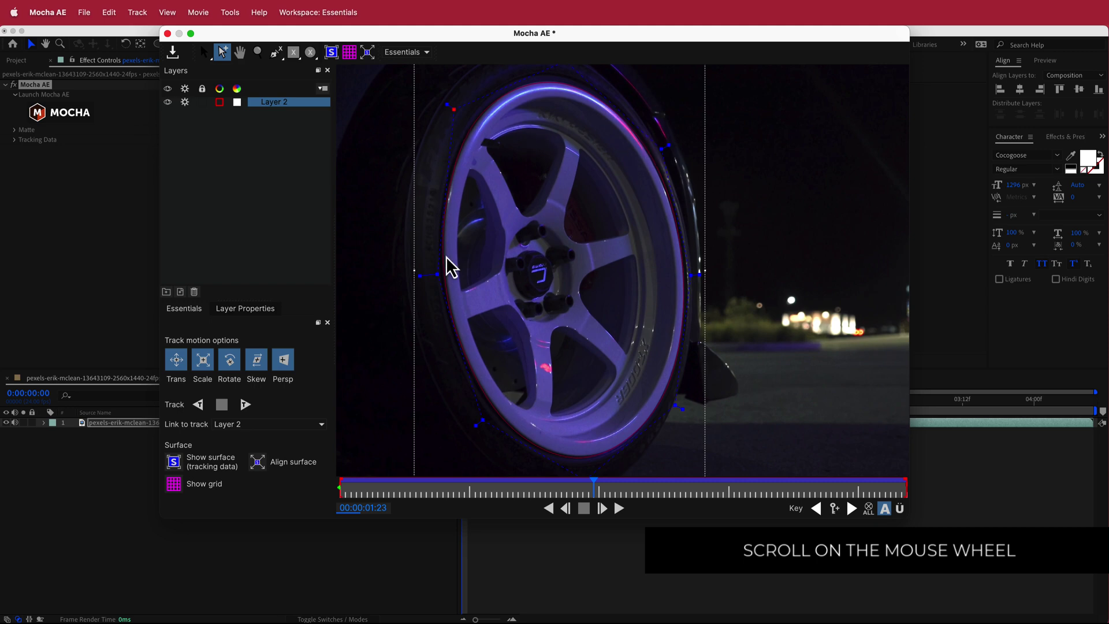
pyautogui.scroll(-12, 744, 448)
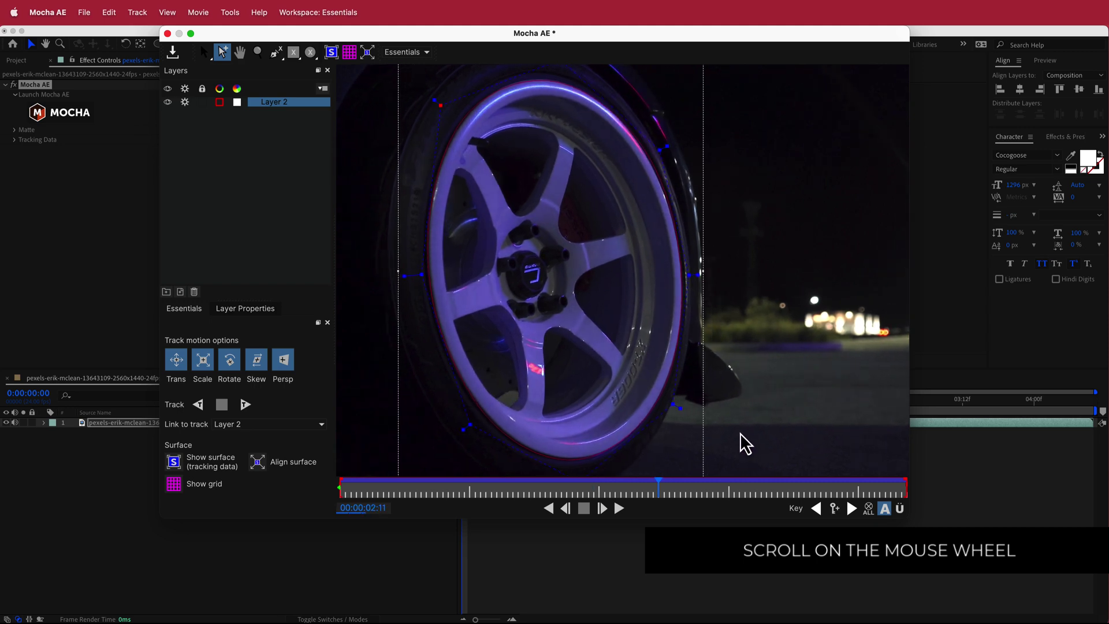
pyautogui.scroll(-20, 745, 445)
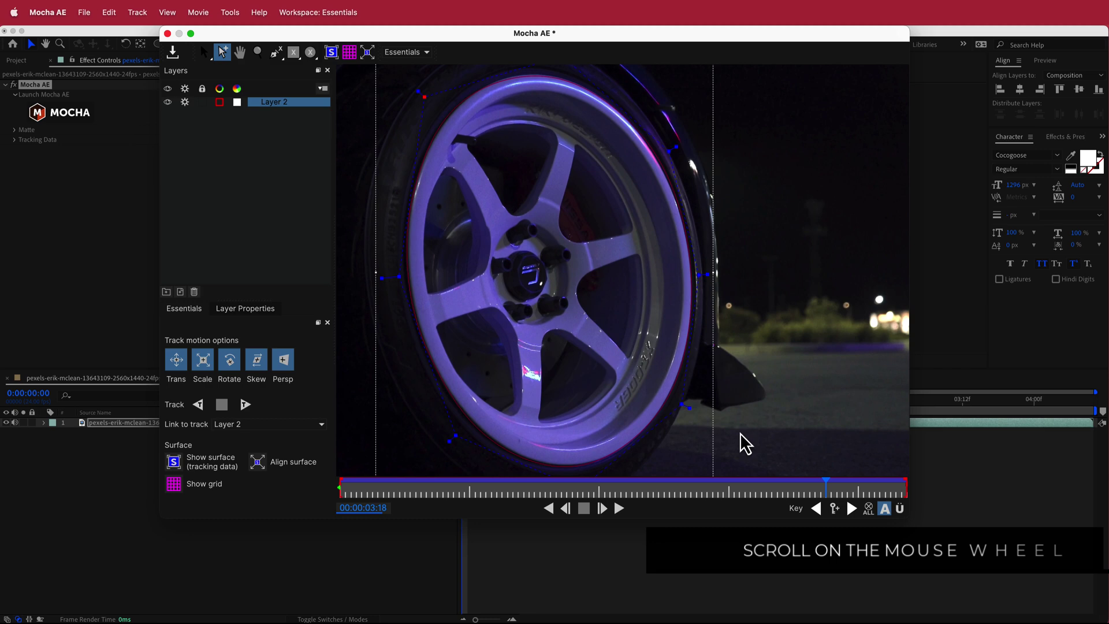
pyautogui.scroll(-2, 739, 433)
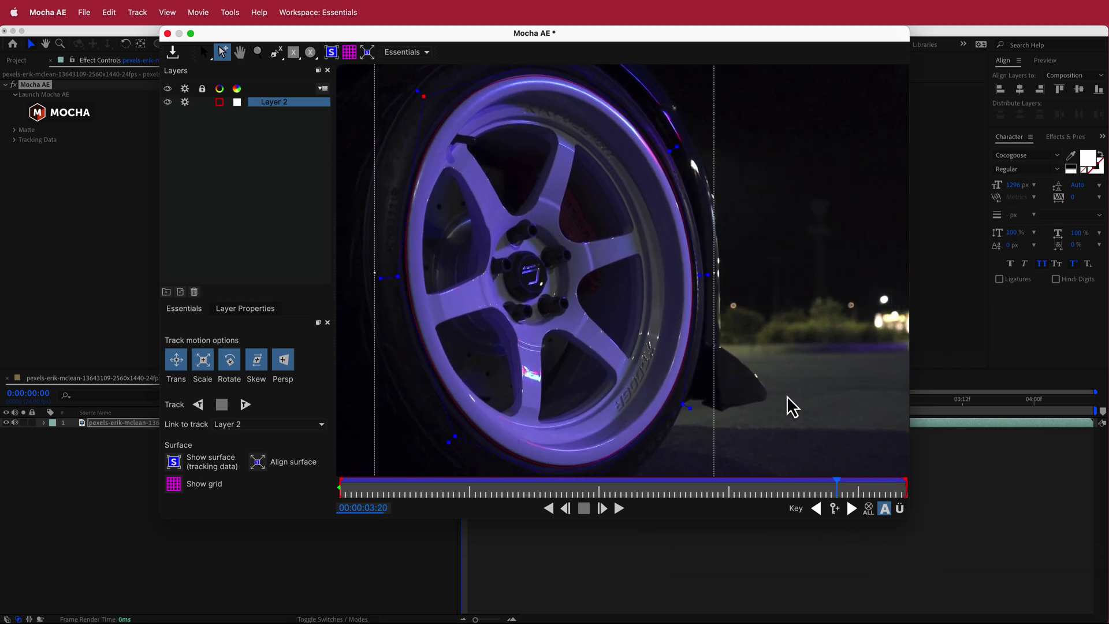
pyautogui.press('s')
pyautogui.scroll(20, 782, 395)
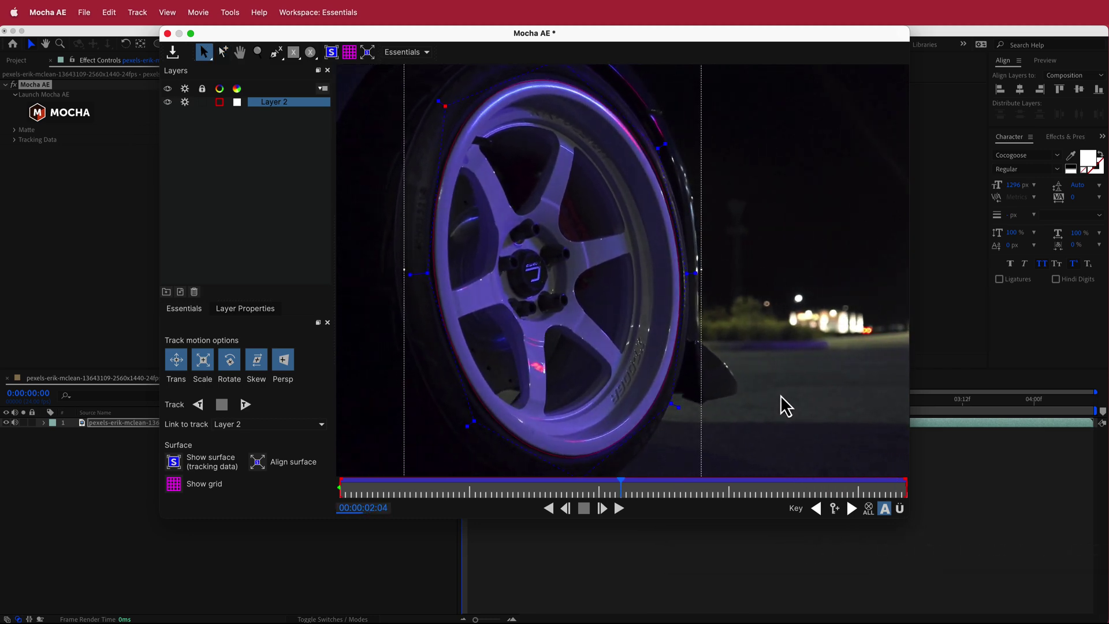
pyautogui.scroll(20, 782, 395)
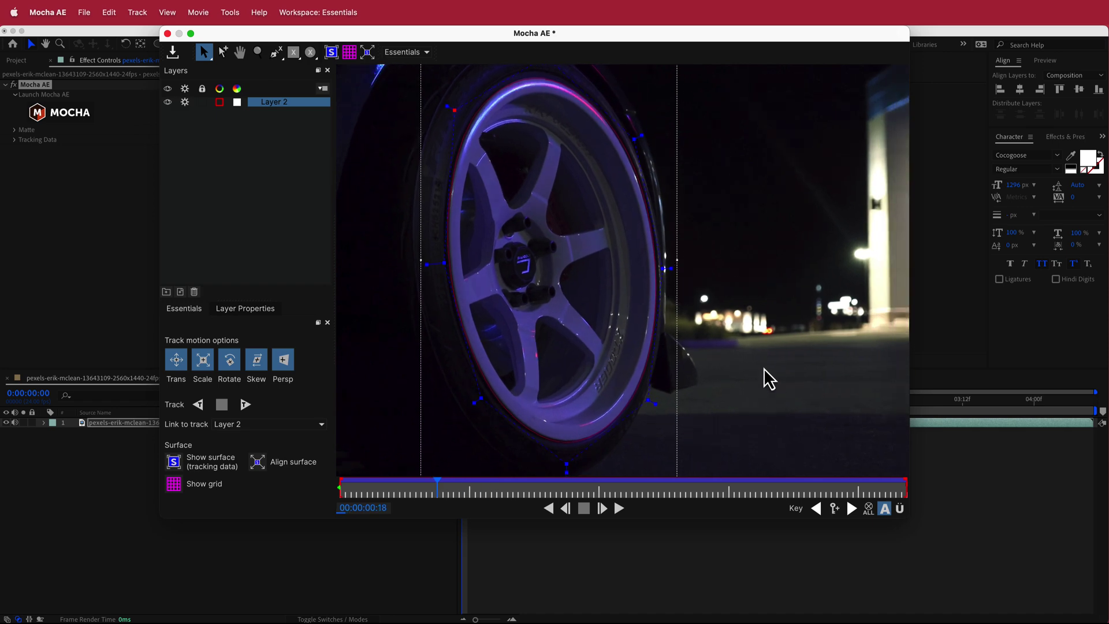
pyautogui.scroll(12, 757, 369)
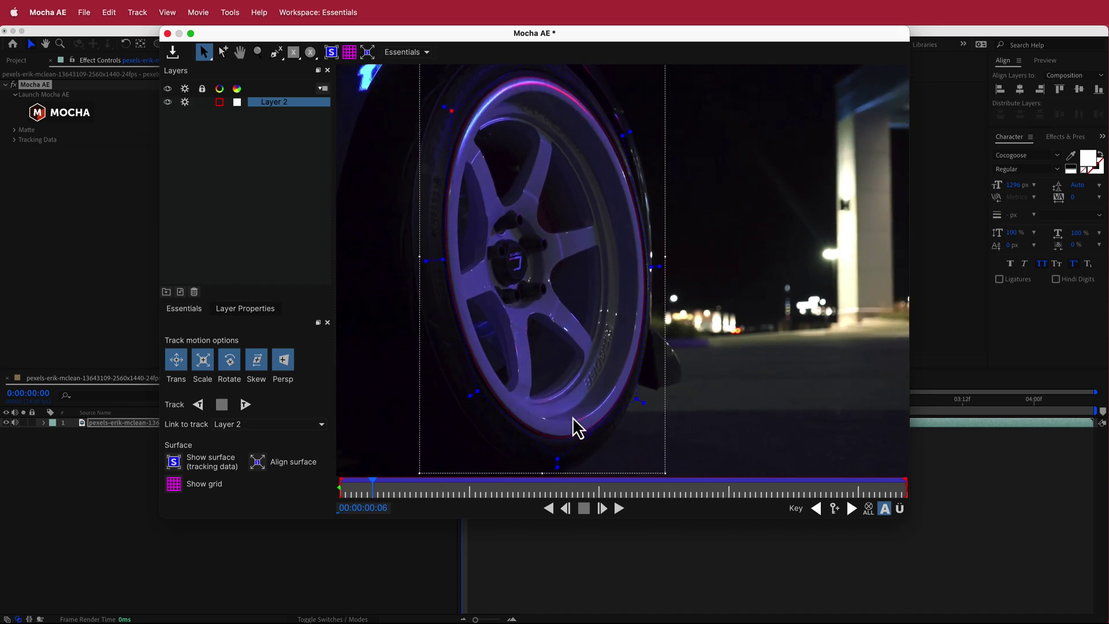
pyautogui.click(172, 53)
pyautogui.click(167, 34)
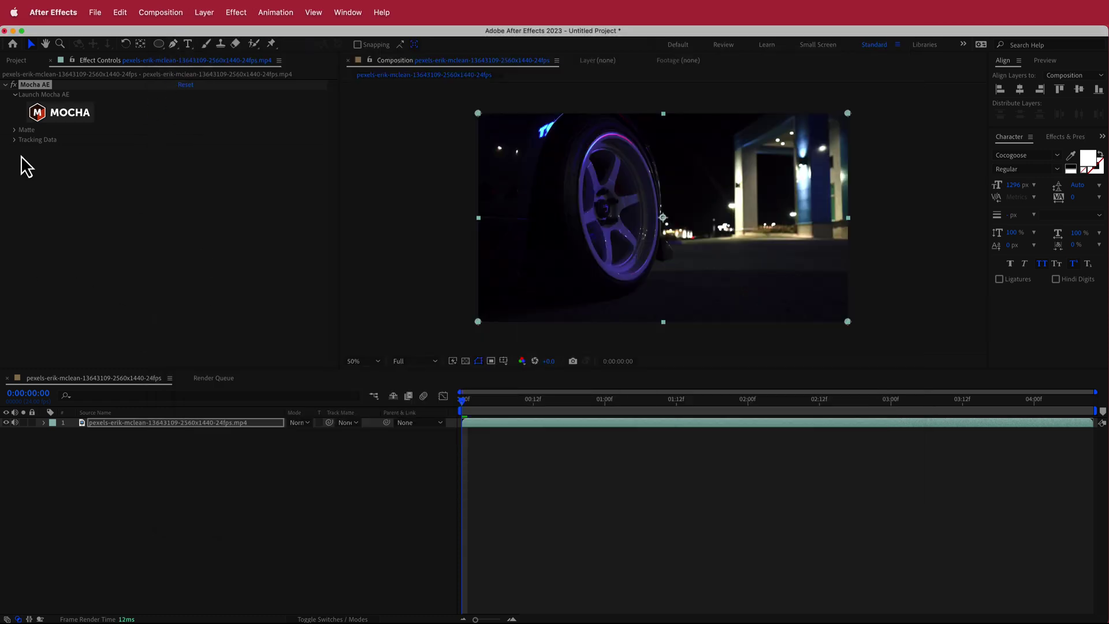
# Step: Create After Effects masks from the Mocha wheel track via the Matte options
pyautogui.click(15, 130)
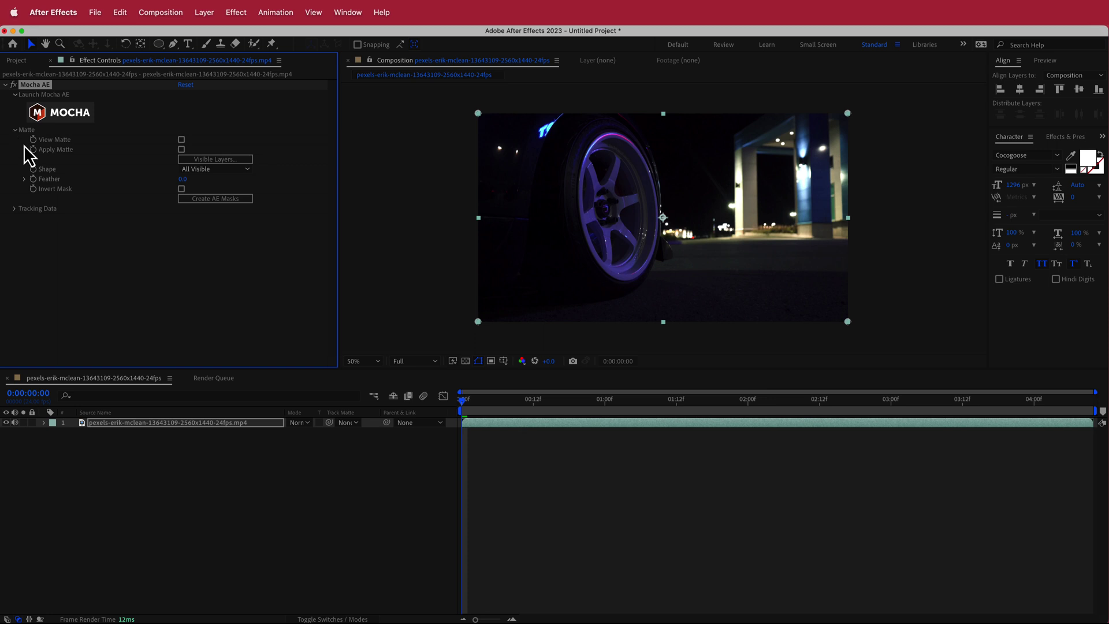
pyautogui.click(214, 200)
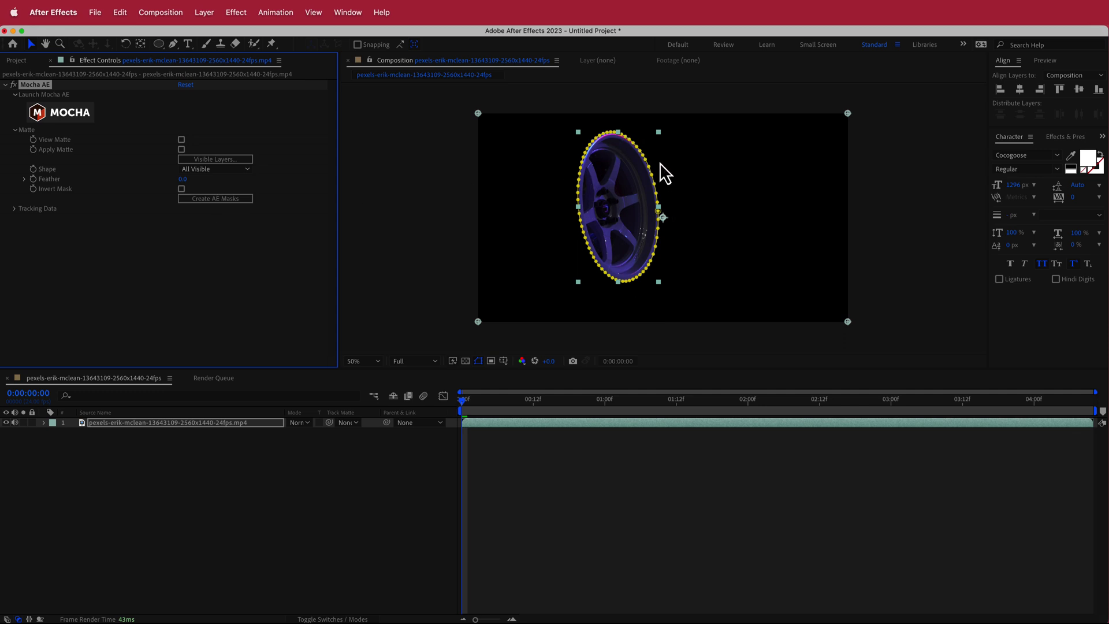
pyautogui.click(342, 462)
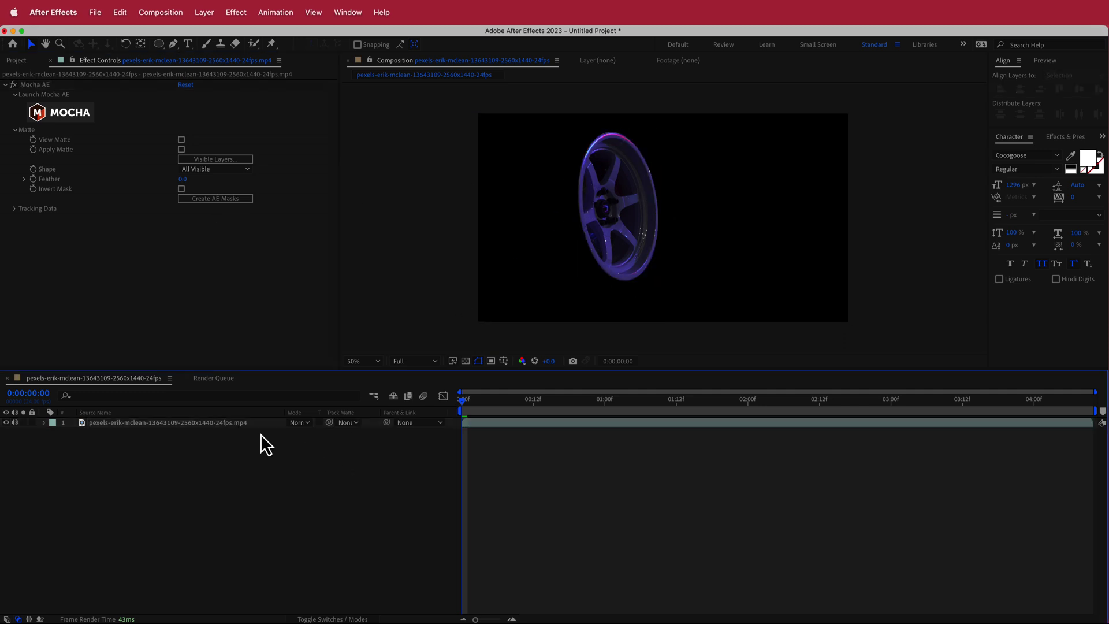
pyautogui.click(234, 427)
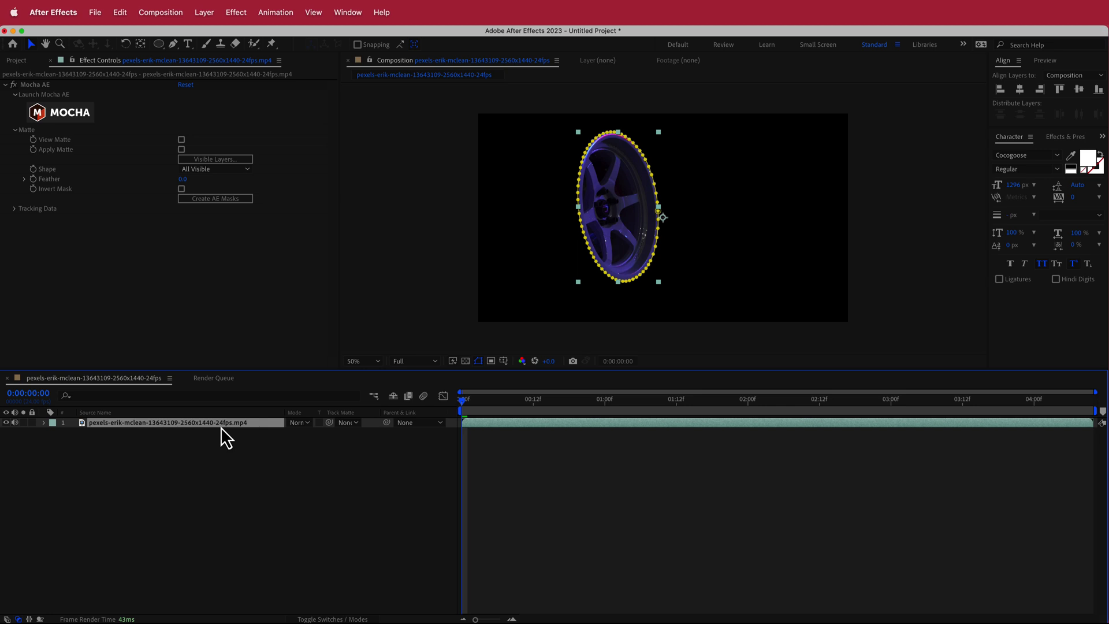
# Step: Duplicate the layer and remove the Mocha AE effect and wheel mask from the lower copy
pyautogui.press('super+d')
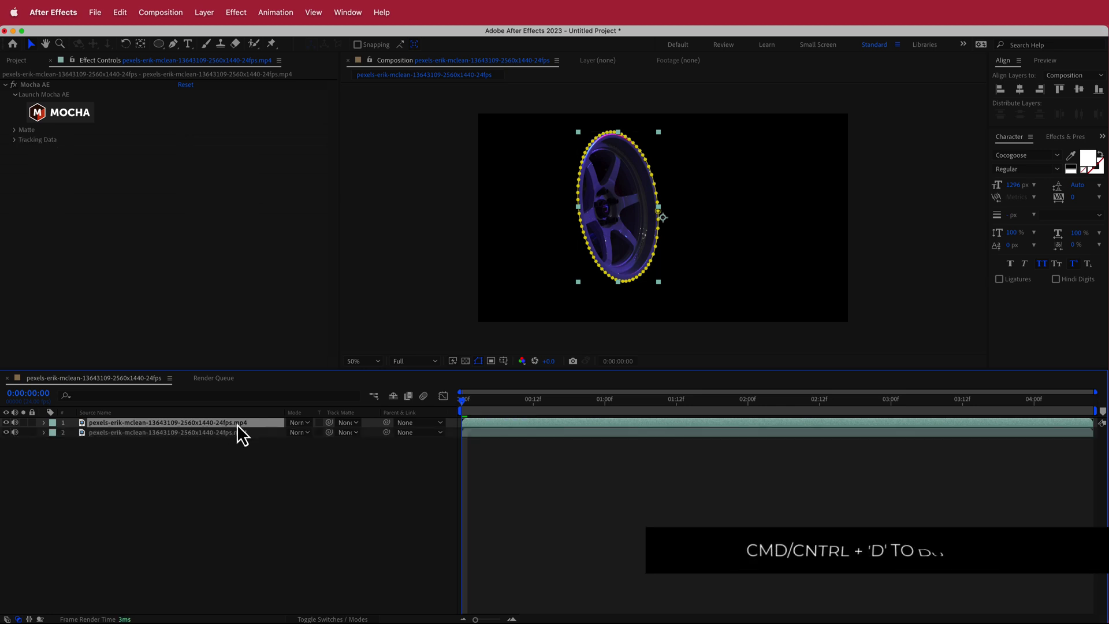
pyautogui.click(206, 434)
pyautogui.click(41, 85)
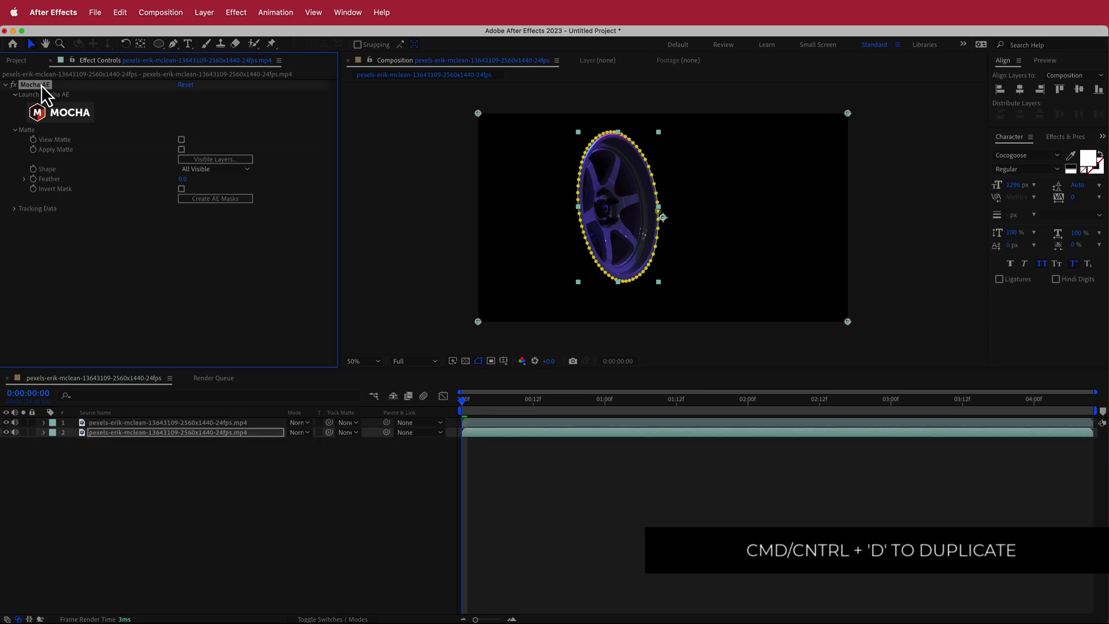
pyautogui.press('Delete')
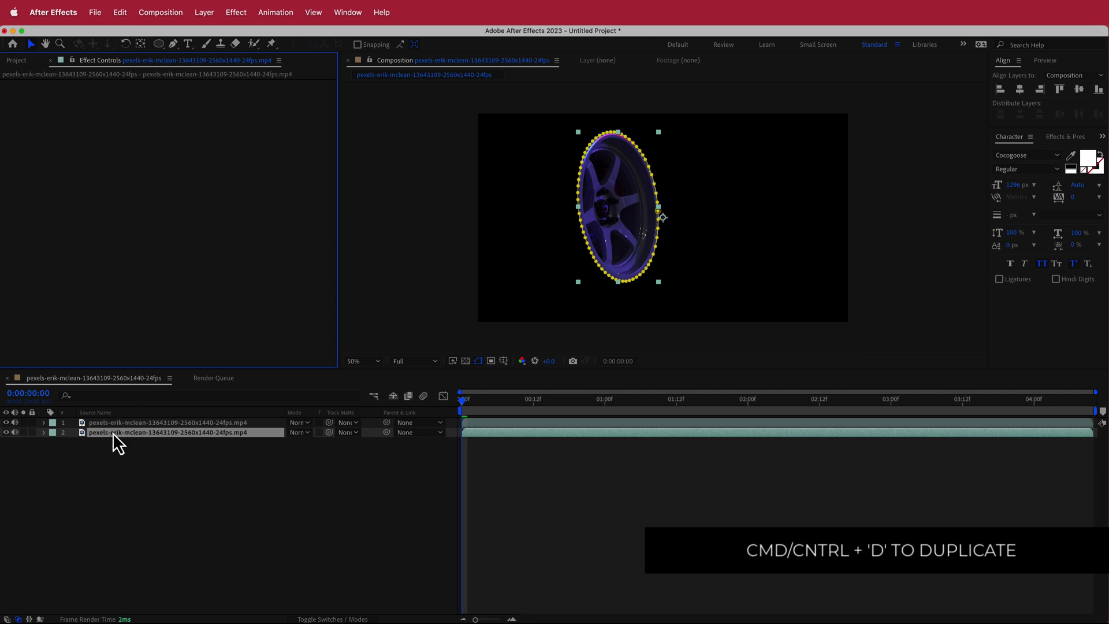
pyautogui.press('m')
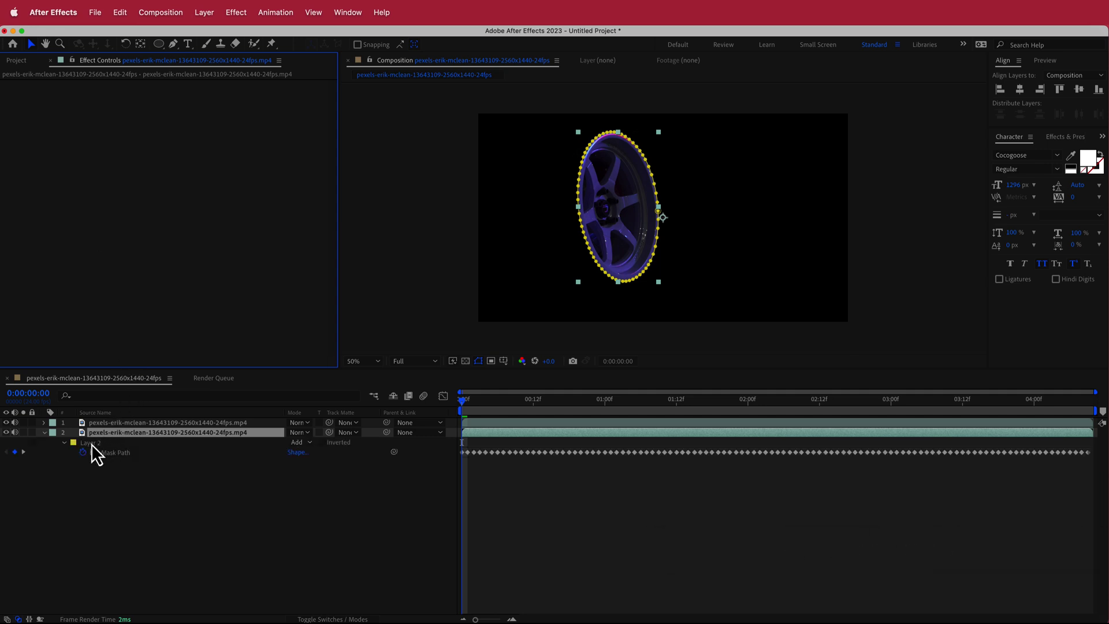
pyautogui.click(90, 443)
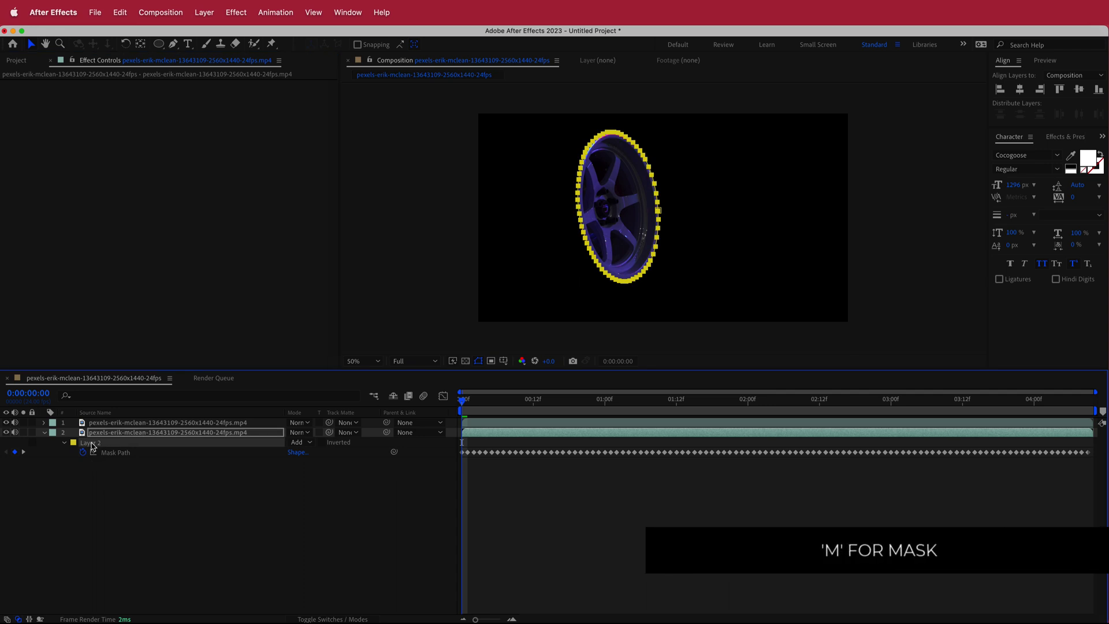
pyautogui.press('Delete')
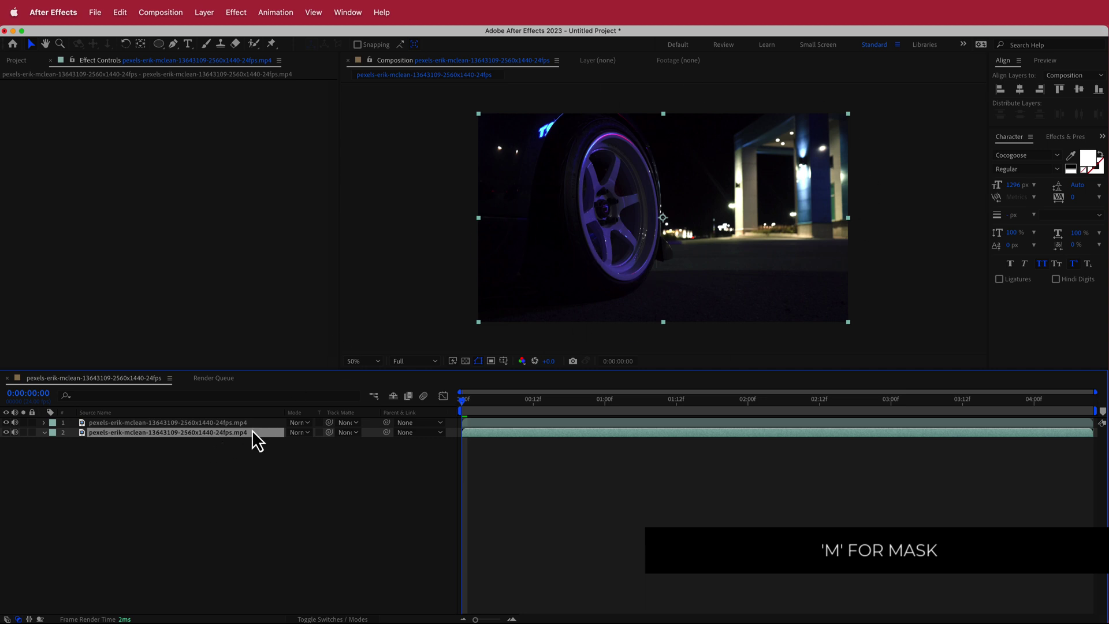
# Step: Select the top masked layer and set the enlarged viewer's magnification to Fit
pyautogui.click(225, 424)
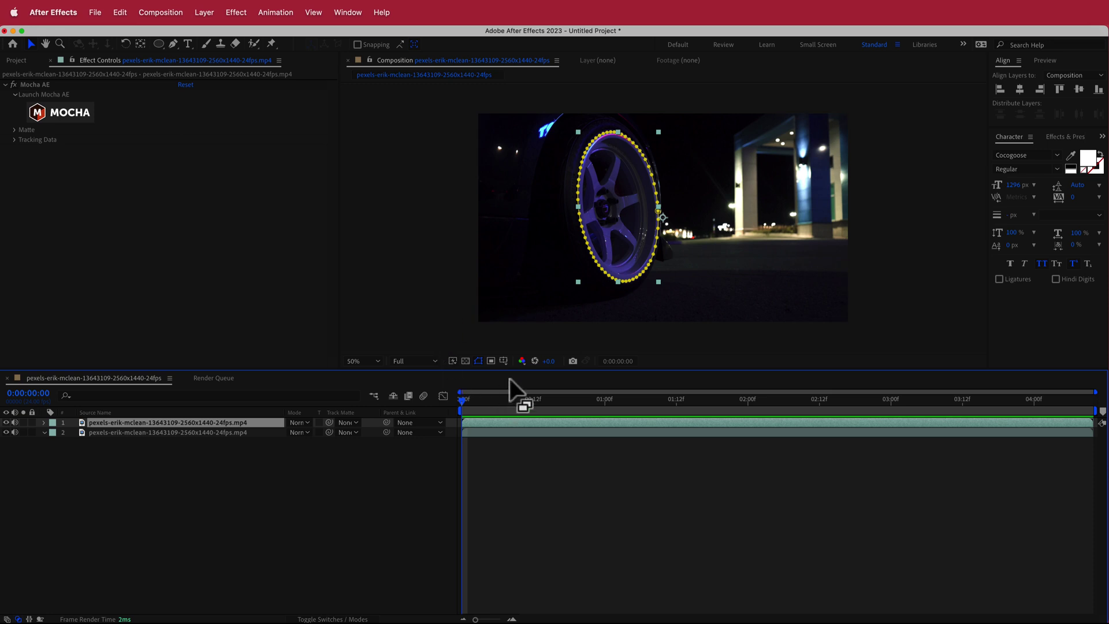
pyautogui.moveTo(520, 371); pyautogui.dragTo(518, 381)
pyautogui.click(376, 373)
pyautogui.click(387, 386)
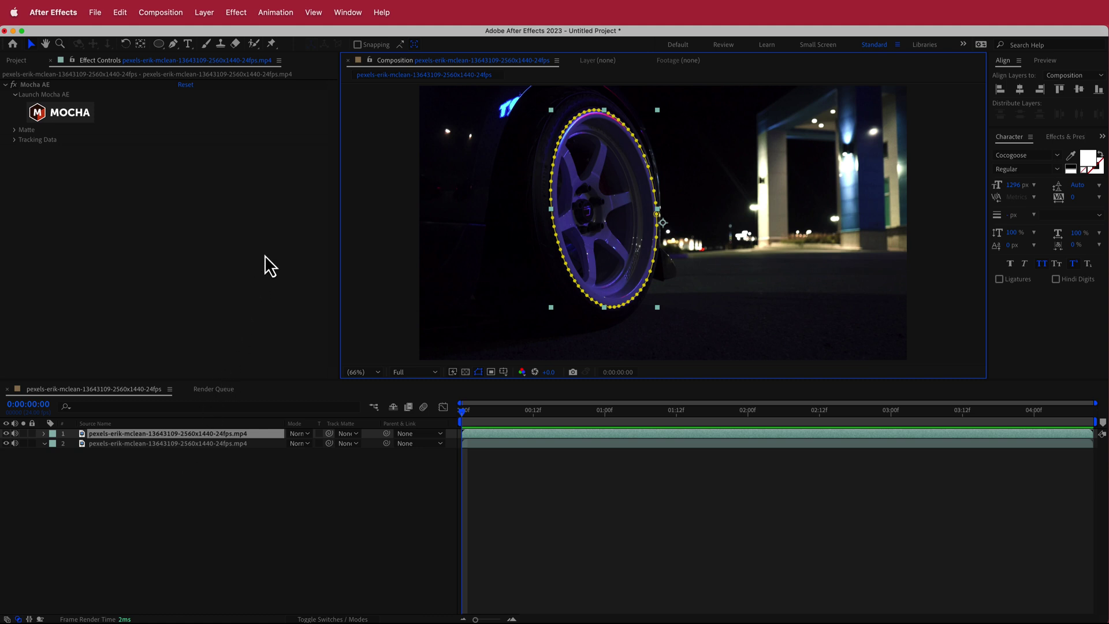
# Step: Apply Saber to layer 1 and set its Customize Core type to Layer Masks
pyautogui.hotkey('ctrl', 'space')
pyautogui.write('sa')
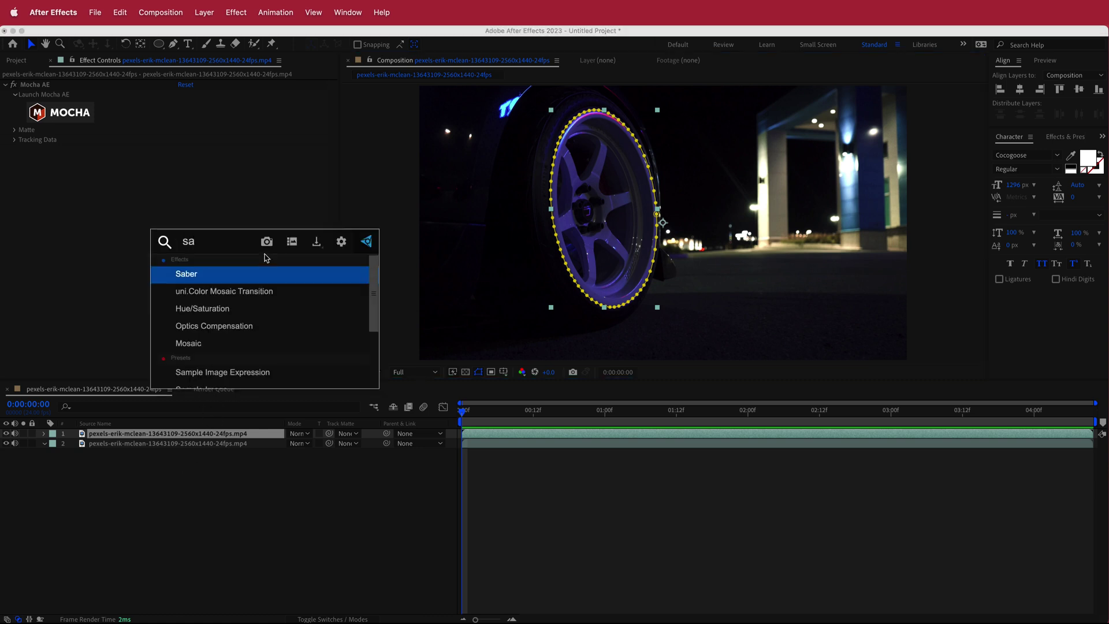
pyautogui.click(214, 275)
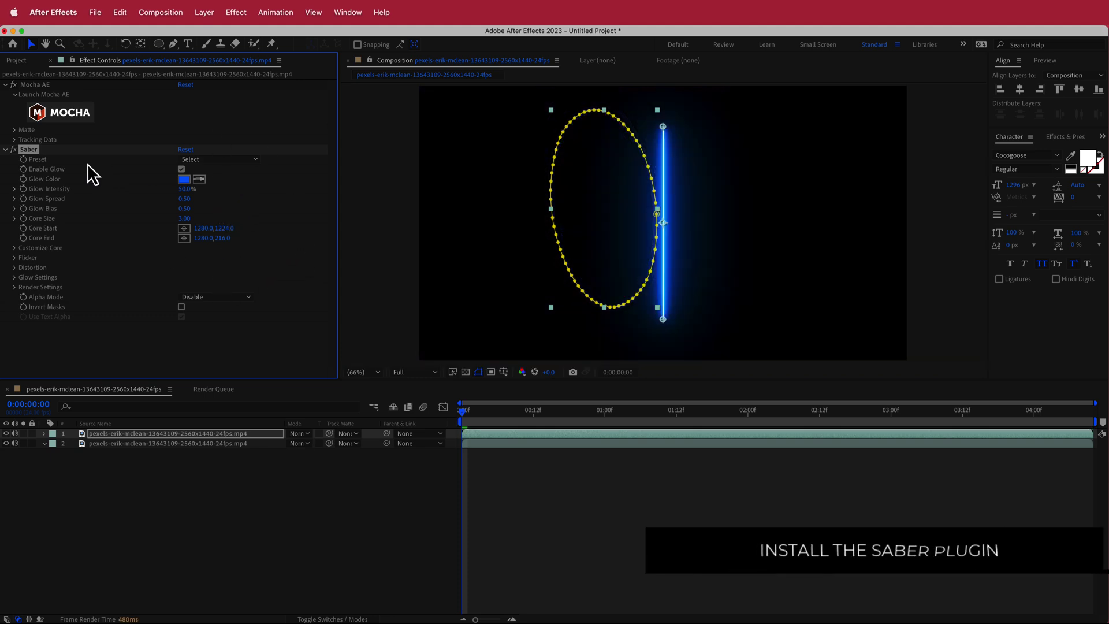
pyautogui.click(15, 249)
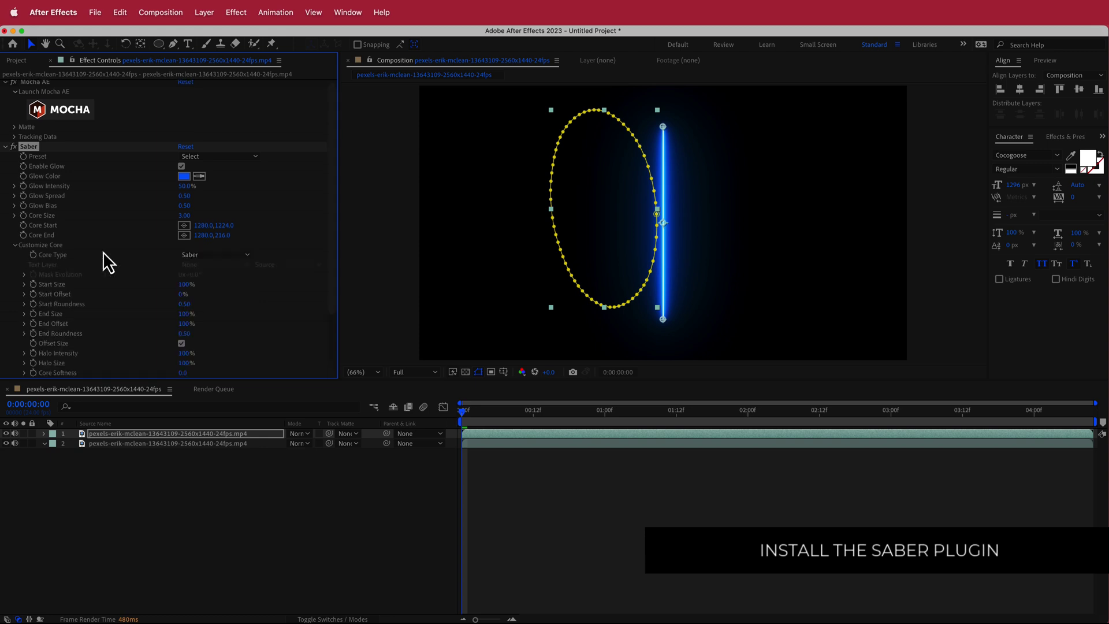
pyautogui.click(194, 256)
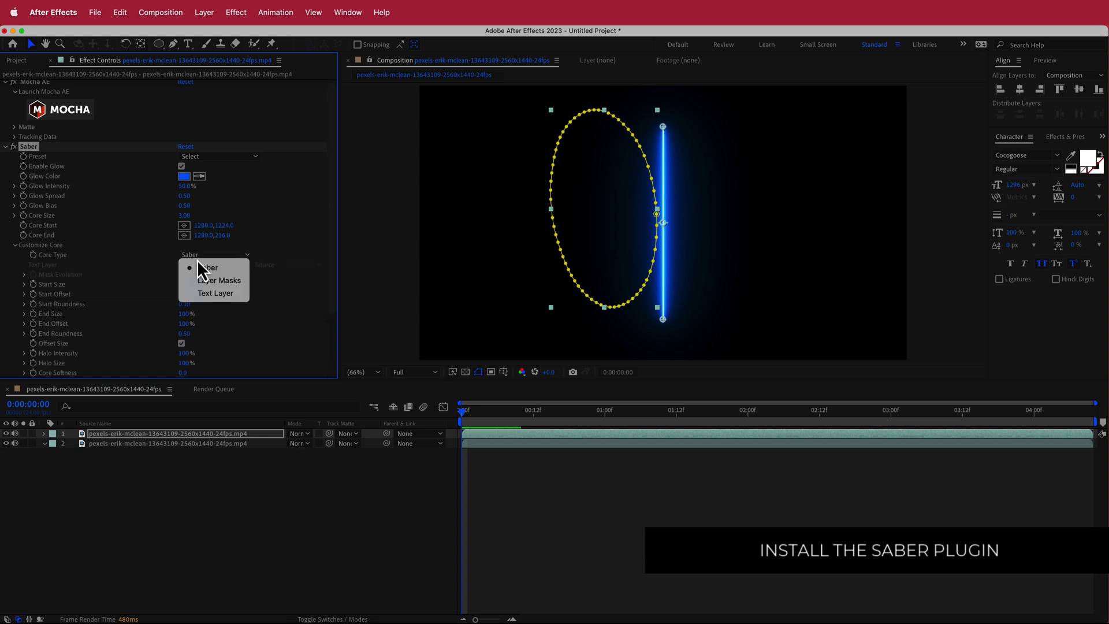
pyautogui.click(220, 282)
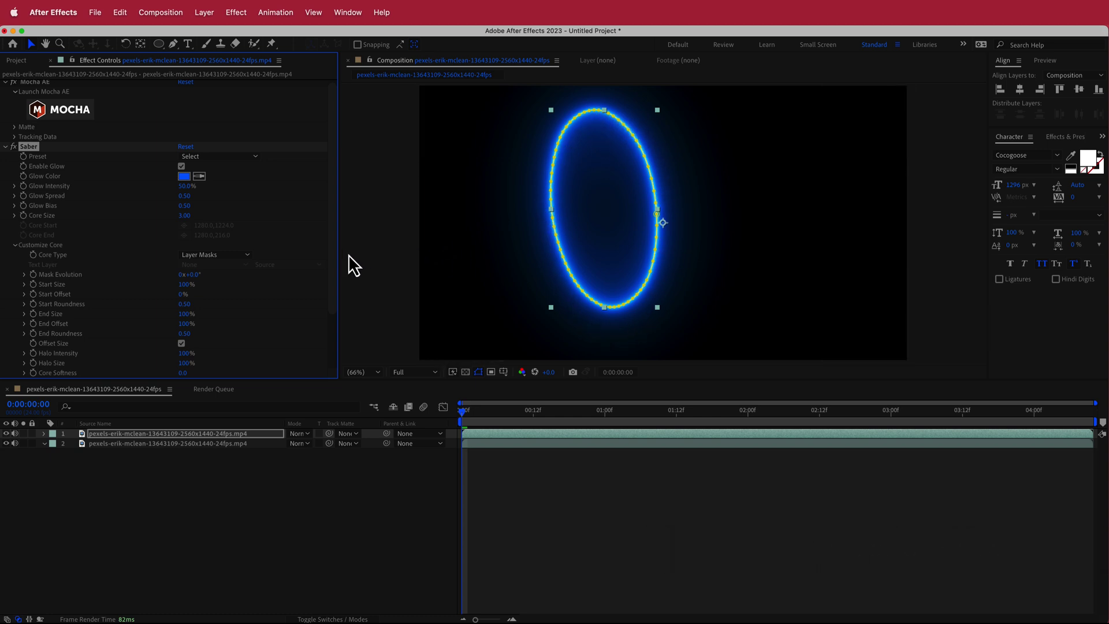
# Step: Change Saber's Render Settings composite mode from Black to Transparent so the footage shows through
pyautogui.moveTo(334, 240); pyautogui.dragTo(330, 290)
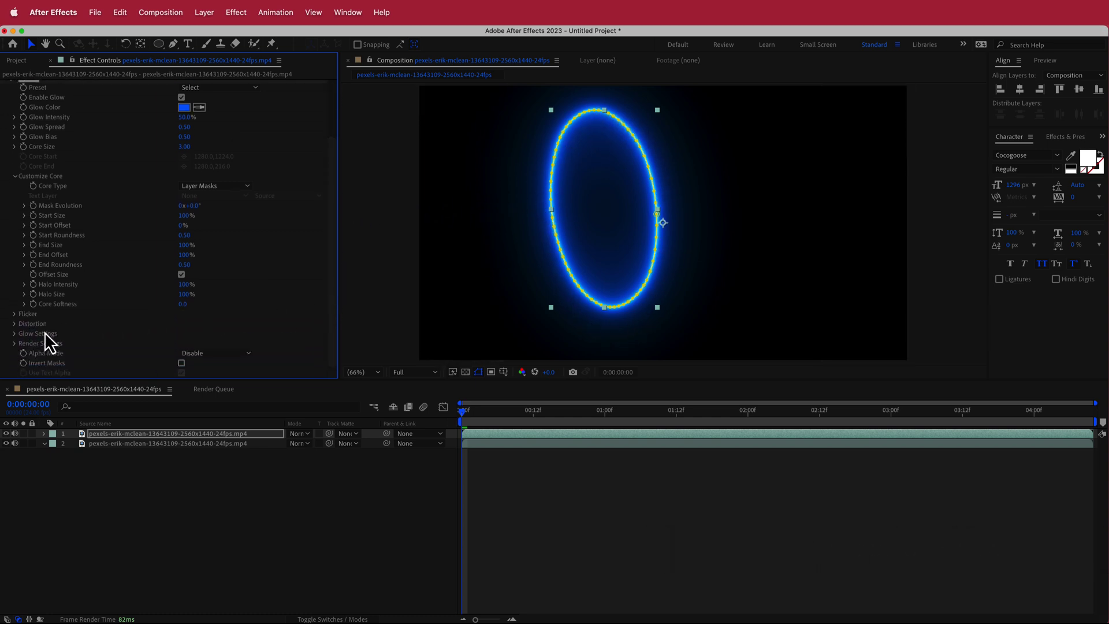
pyautogui.click(15, 343)
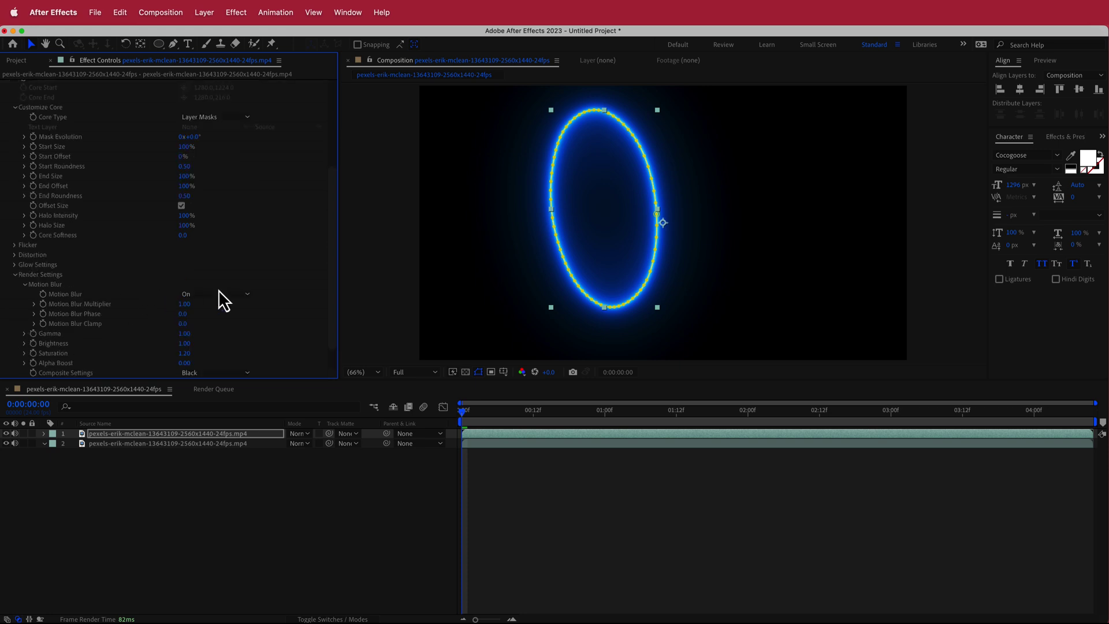
pyautogui.scroll(-4, 273, 304)
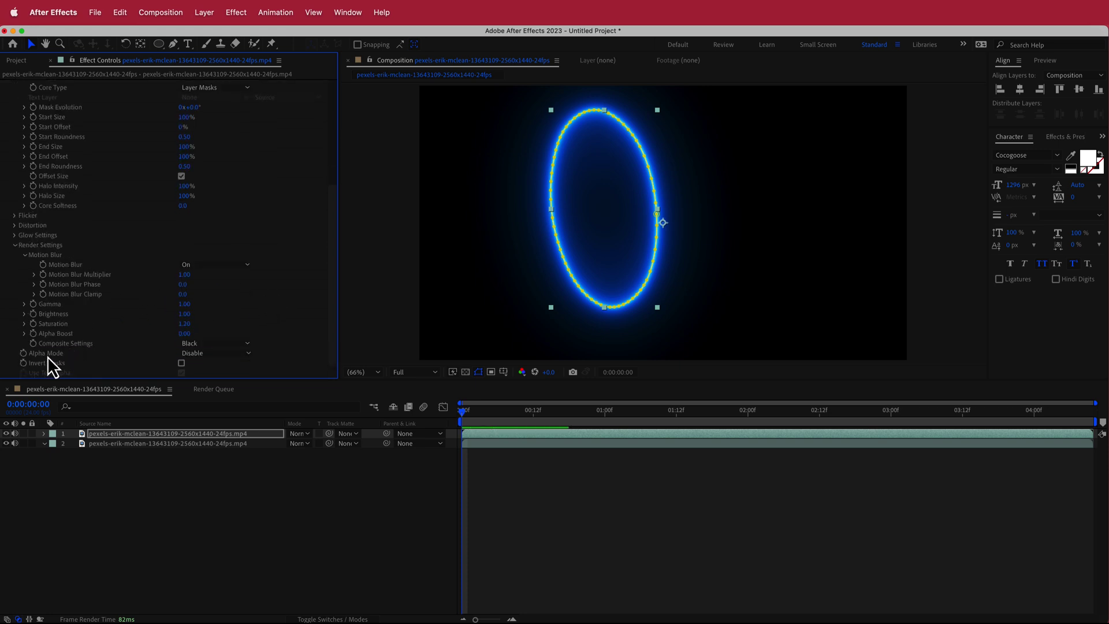
pyautogui.click(211, 344)
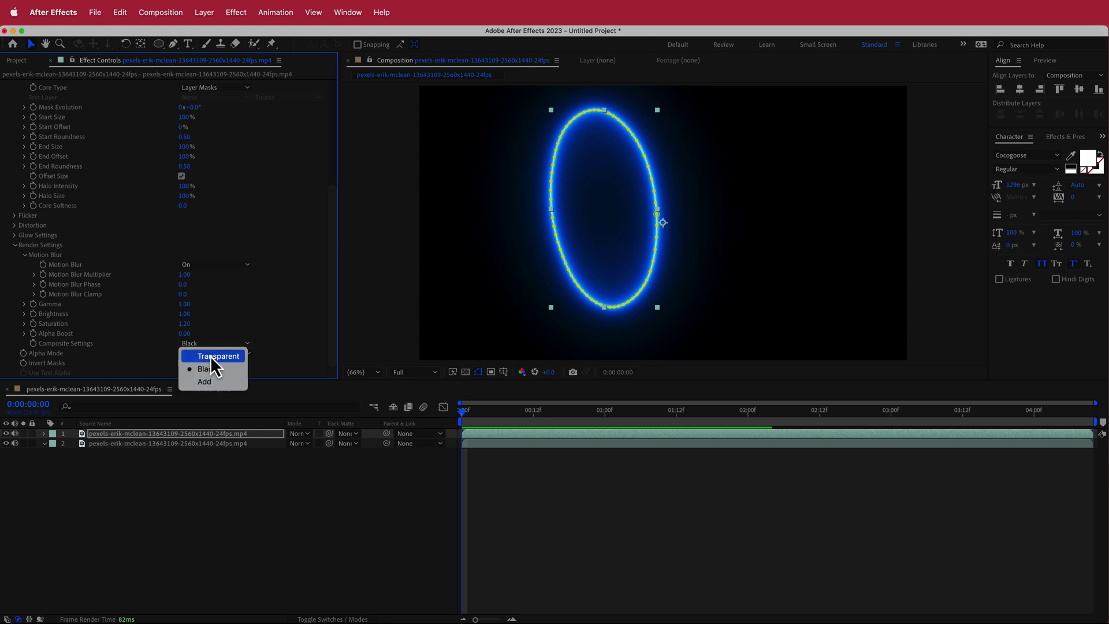
pyautogui.click(212, 357)
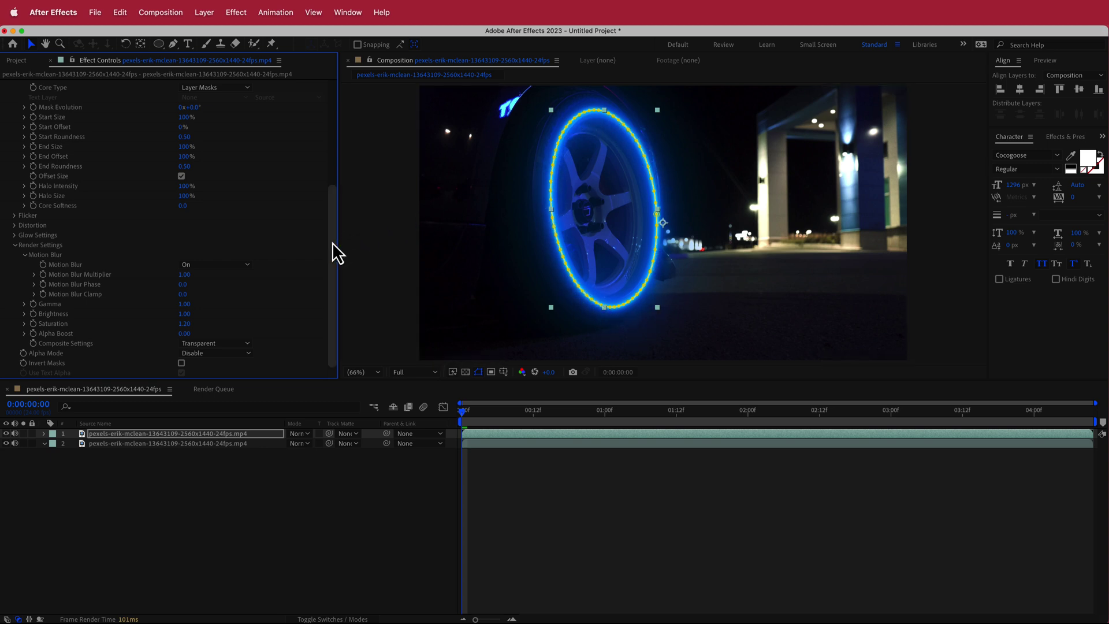
pyautogui.moveTo(332, 241); pyautogui.dragTo(332, 193)
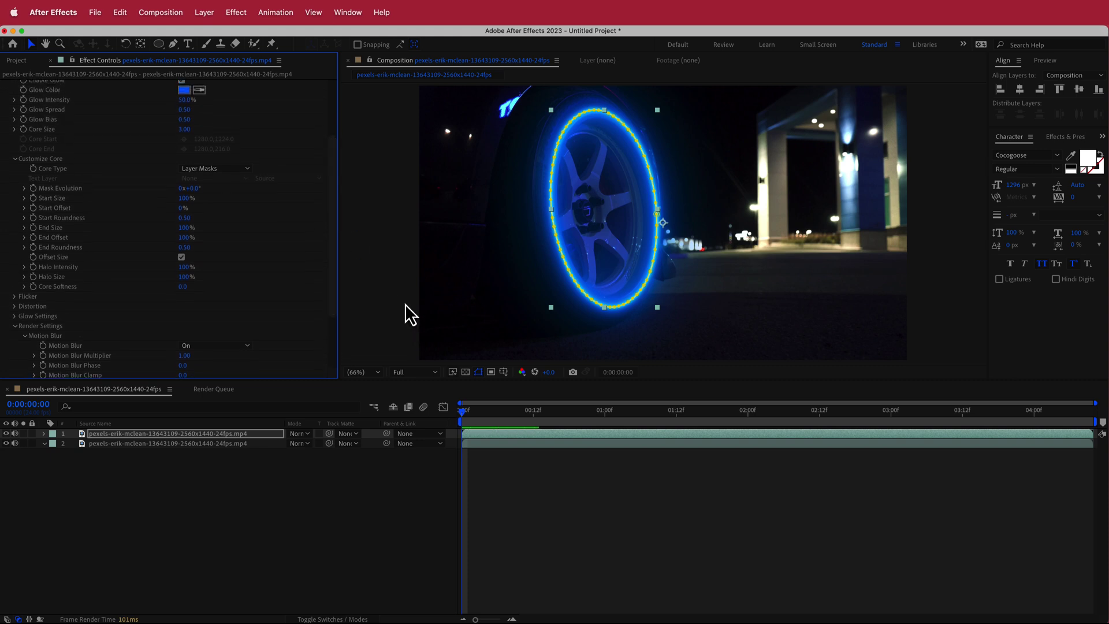
pyautogui.click(388, 270)
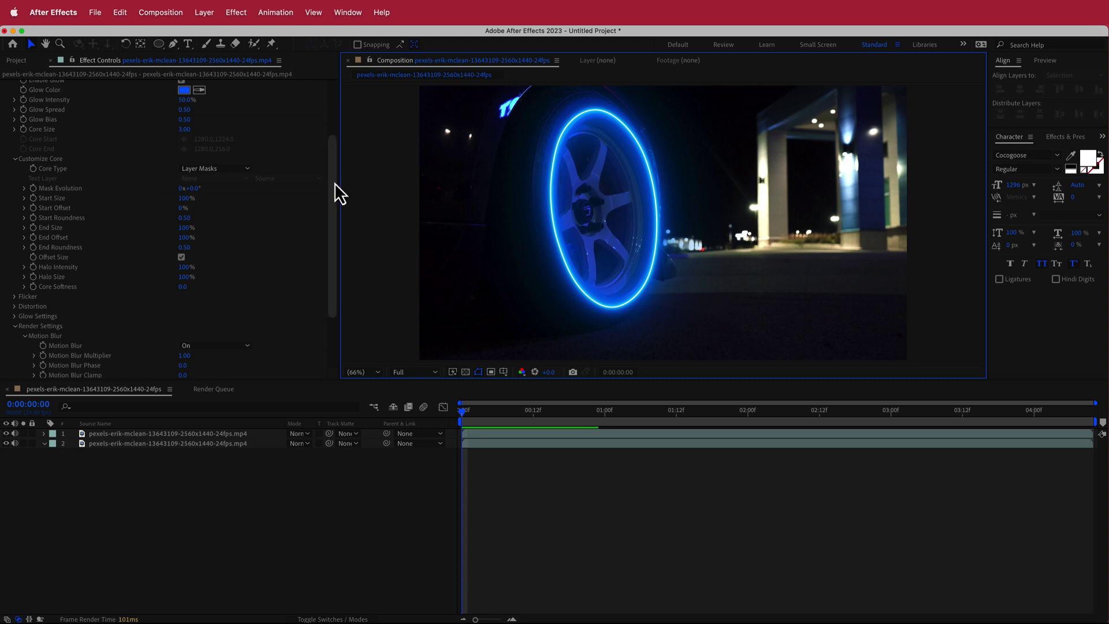
# Step: Try the Cellular and Electric Saber presets and scrub ahead to preview the glow
pyautogui.moveTo(334, 185); pyautogui.dragTo(325, 141)
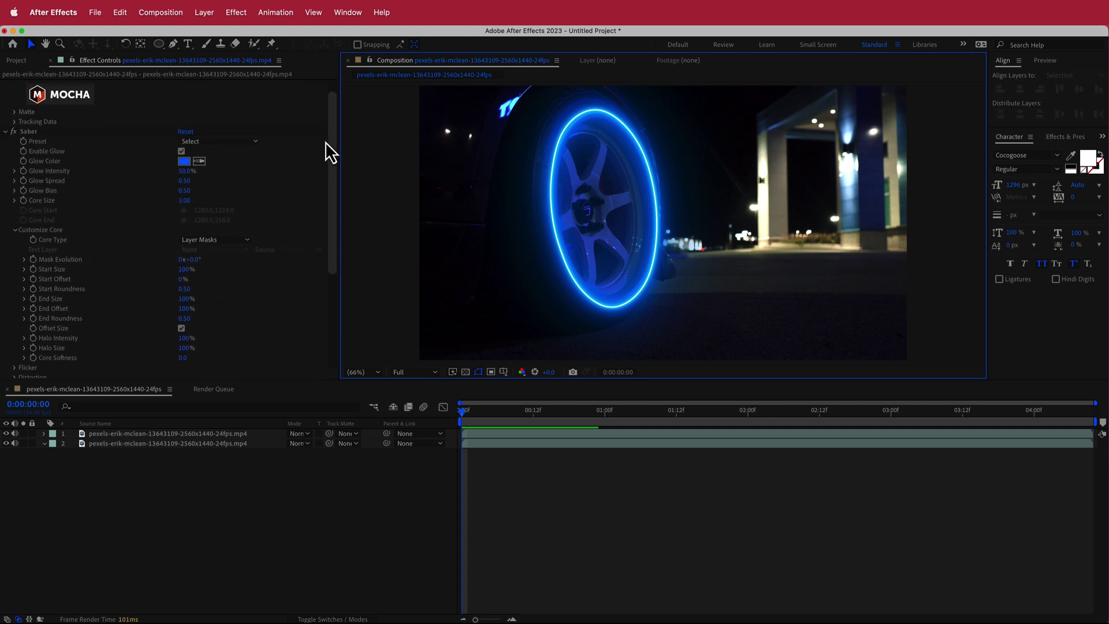
pyautogui.click(205, 142)
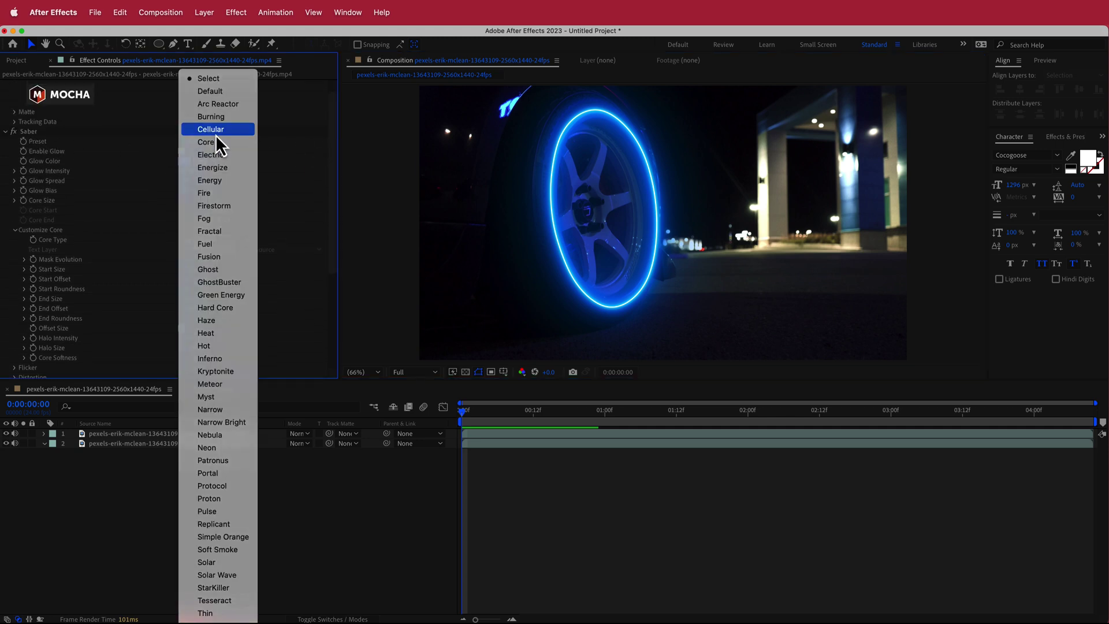
pyautogui.click(216, 131)
pyautogui.click(227, 141)
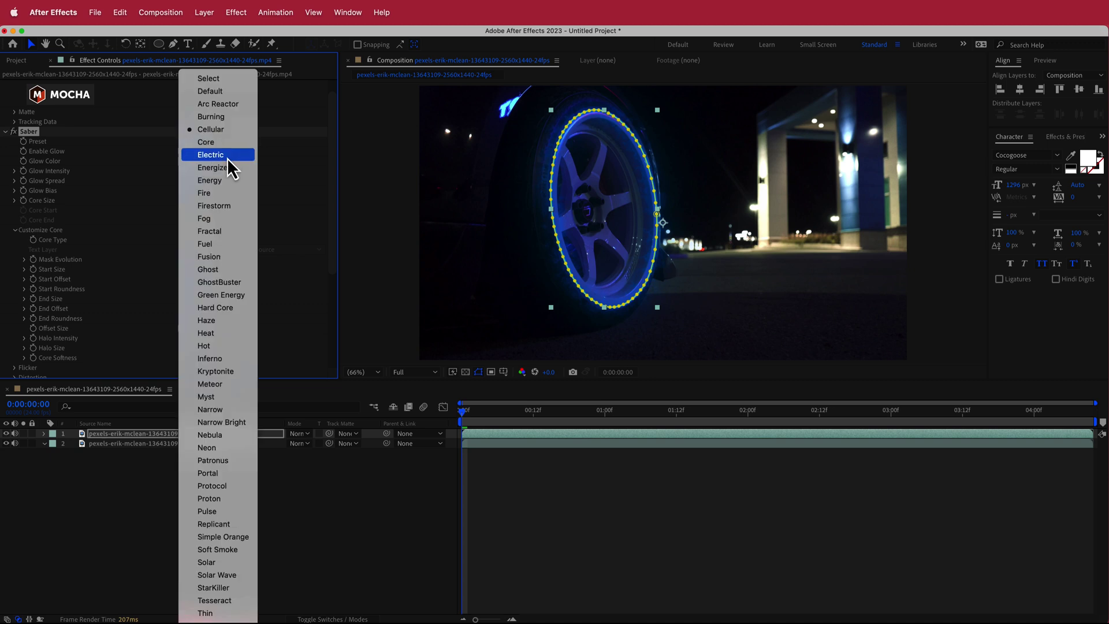
pyautogui.click(228, 156)
pyautogui.click(393, 168)
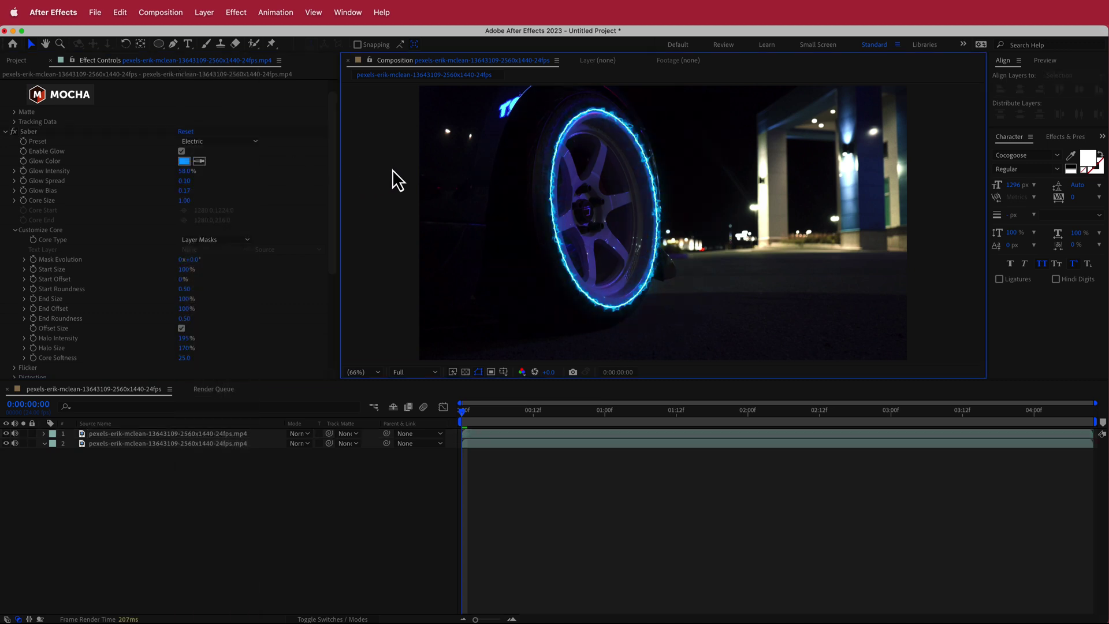
pyautogui.click(623, 191)
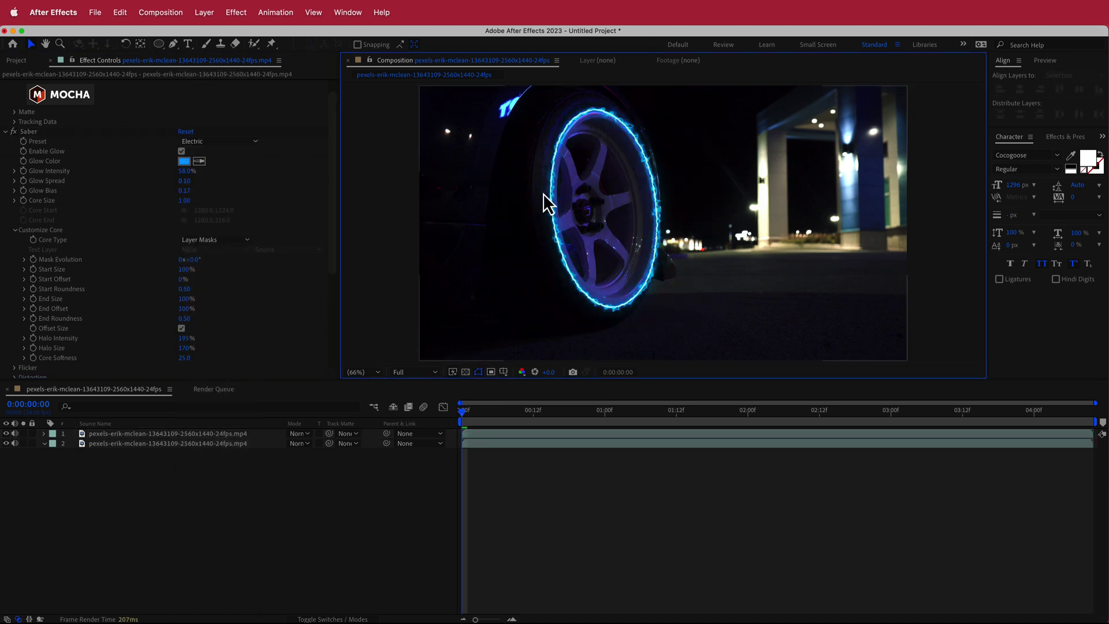
pyautogui.moveTo(465, 413); pyautogui.dragTo(545, 416)
# Step: Lower preview resolution to Third and preview the fiery Fusion preset across several frames
pyautogui.click(415, 372)
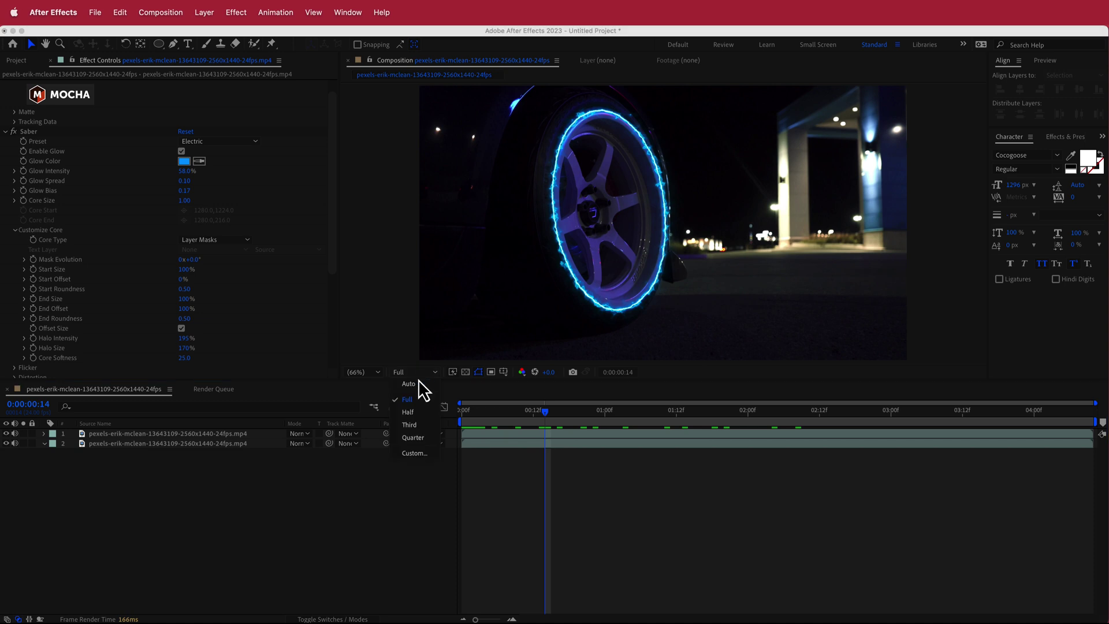
pyautogui.click(422, 433)
pyautogui.click(217, 143)
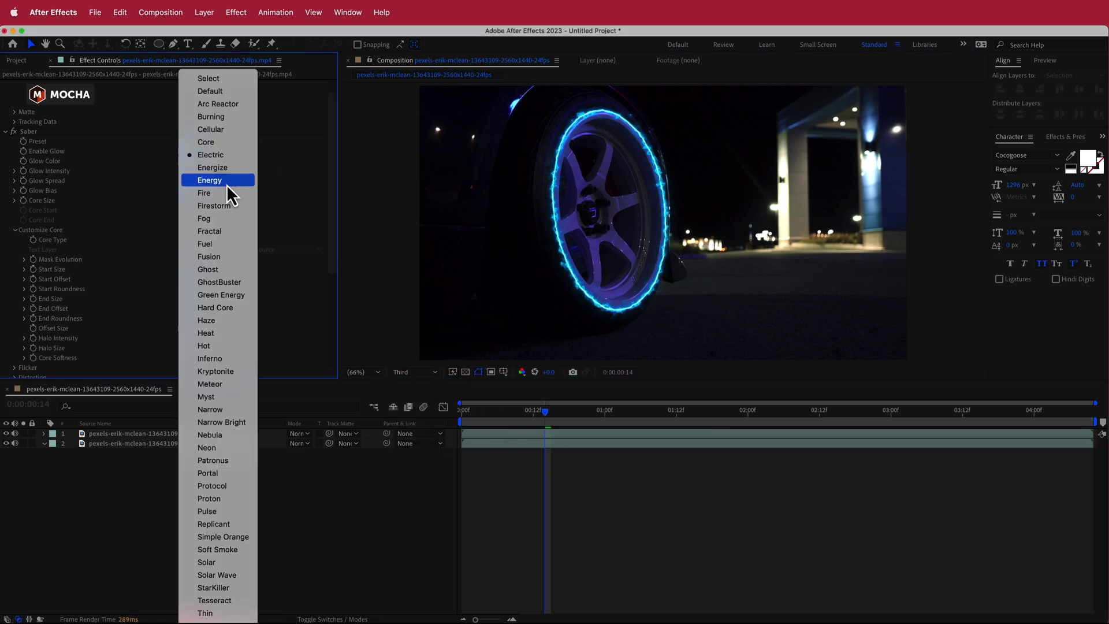
pyautogui.click(229, 258)
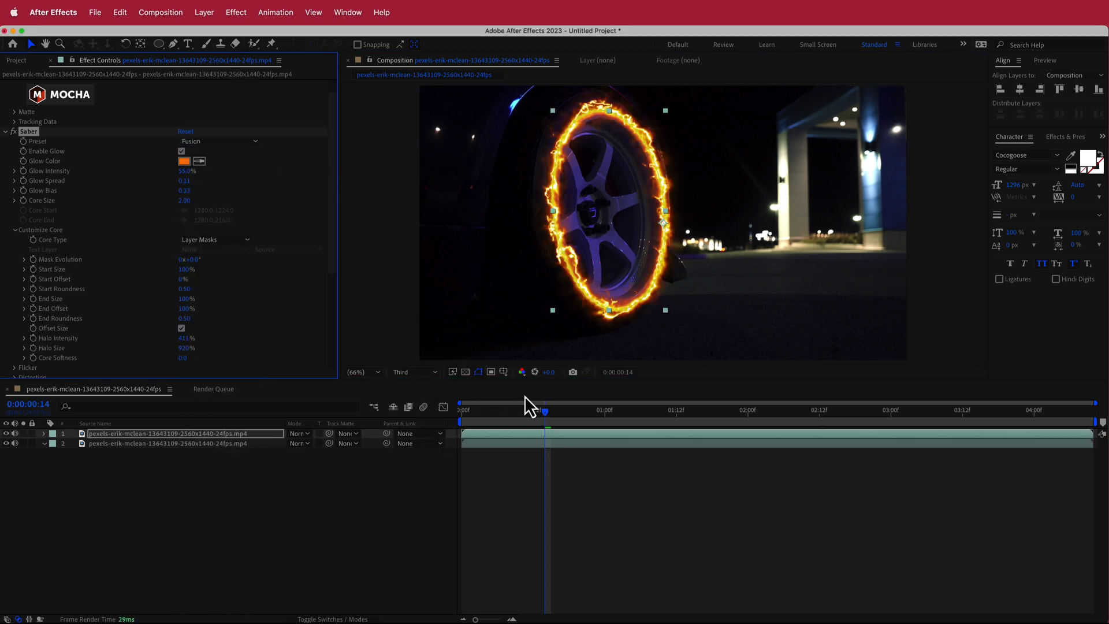
pyautogui.click(547, 412)
pyautogui.moveTo(648, 414); pyautogui.dragTo(567, 418)
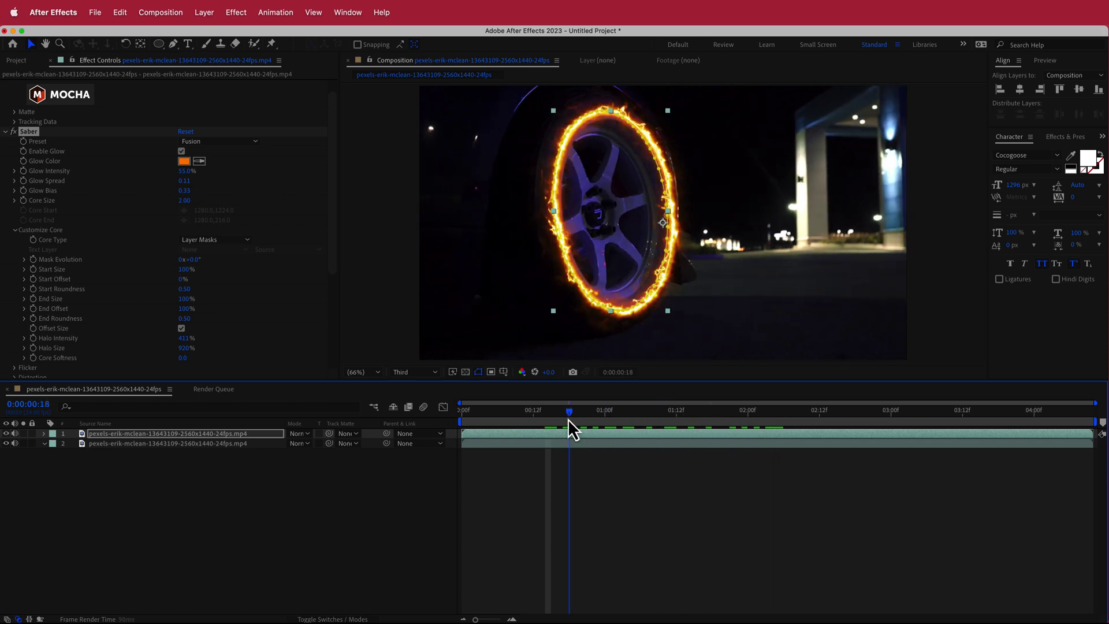
# Step: Apply the Neon preset and preview the pink neon ring across the clip
pyautogui.click(213, 143)
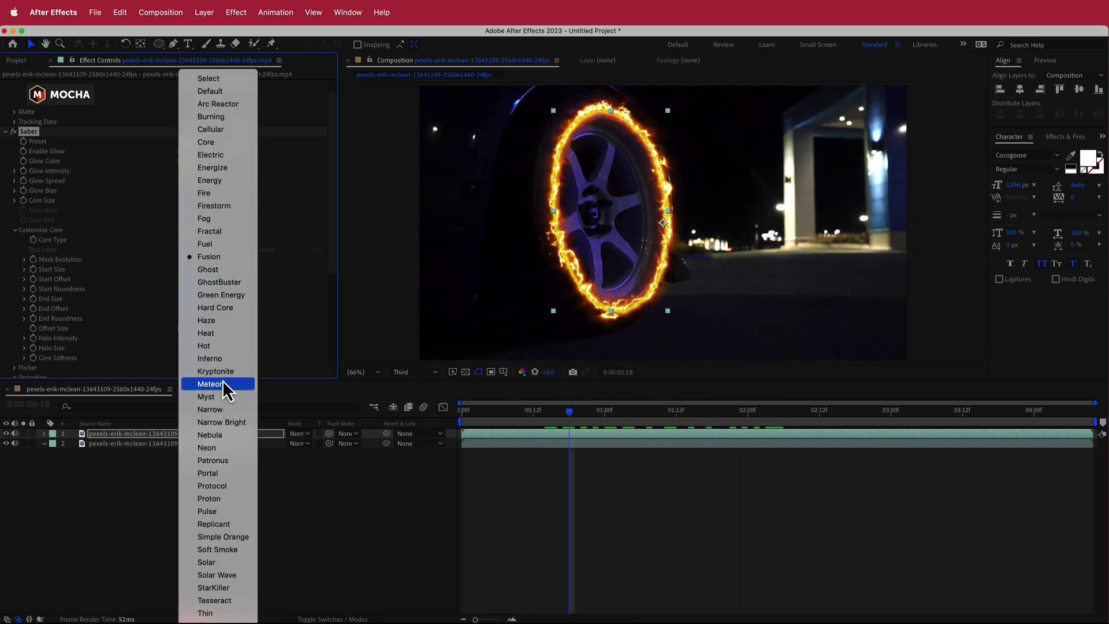
pyautogui.click(232, 448)
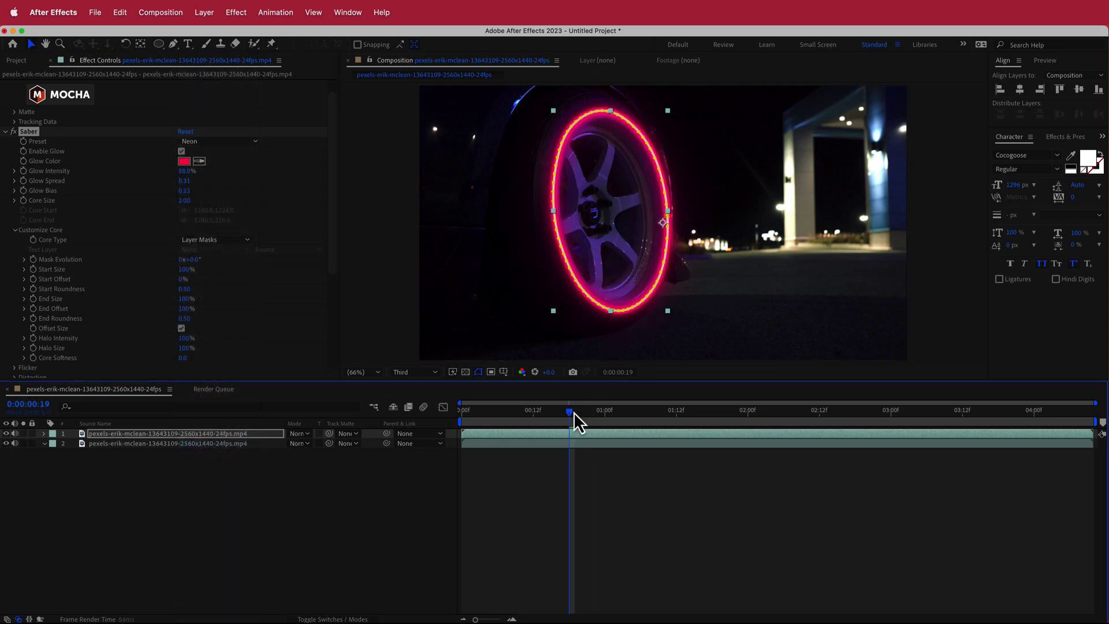
pyautogui.moveTo(574, 411); pyautogui.dragTo(533, 417)
pyautogui.click(385, 230)
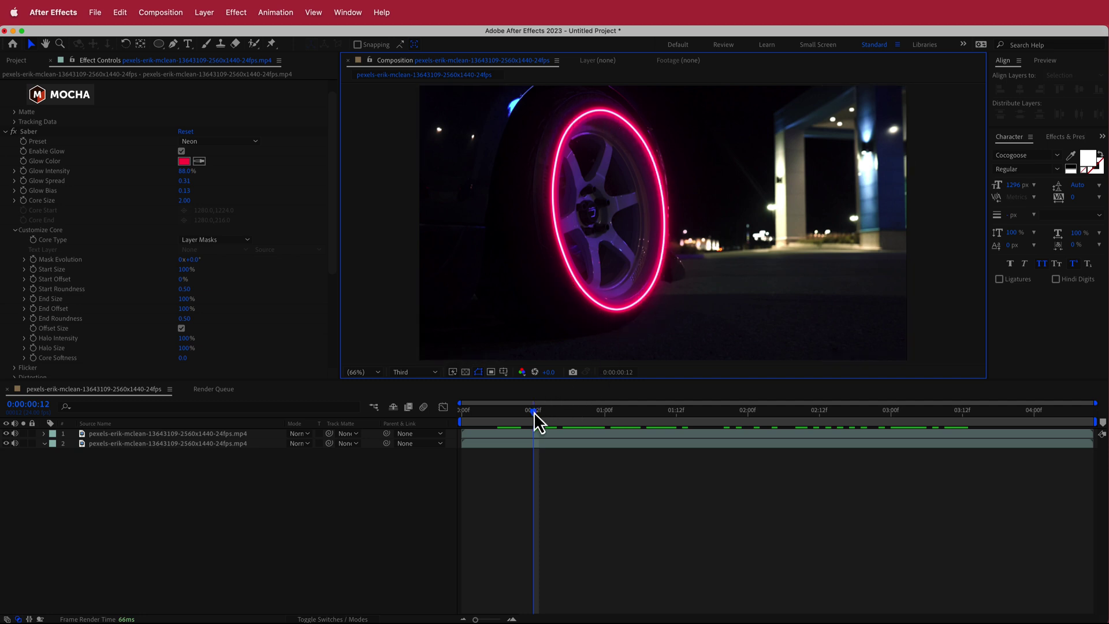
pyautogui.moveTo(538, 421); pyautogui.dragTo(570, 418)
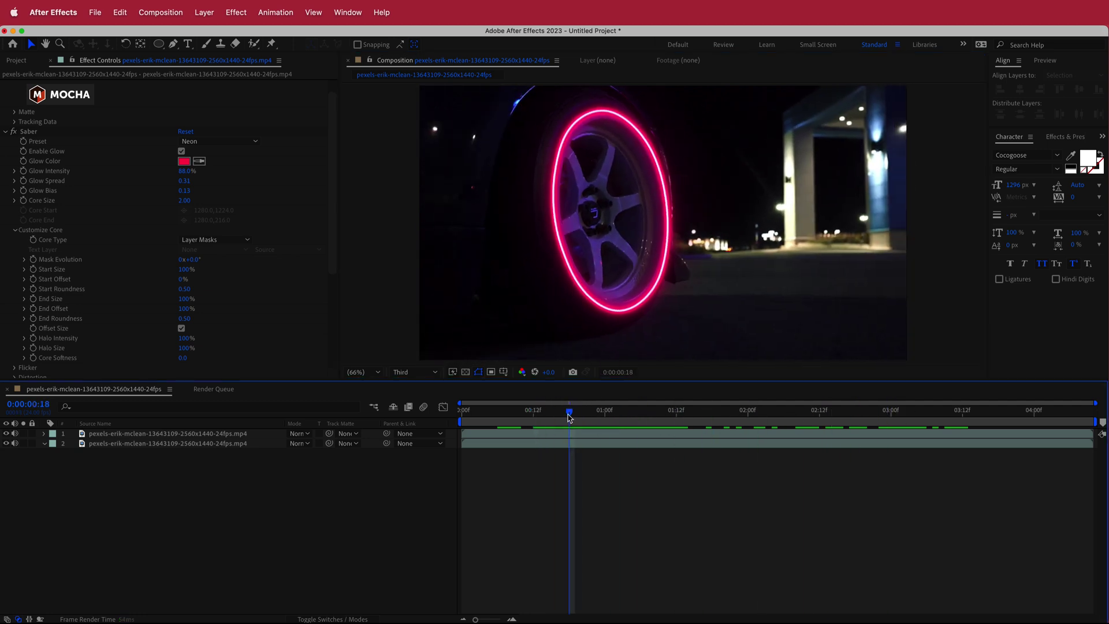
# Step: Set Saber's Start Size to 0% and deselect the layer to check the tapered glow
pyautogui.scroll(-3, 254, 222)
pyautogui.press('Home')
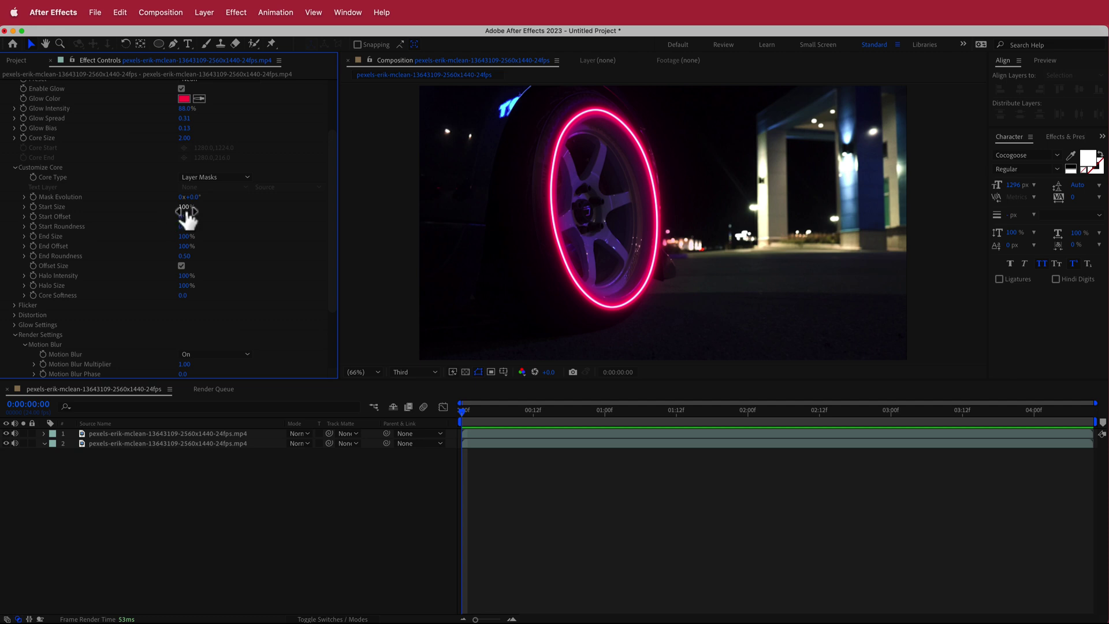
pyautogui.click(662, 223)
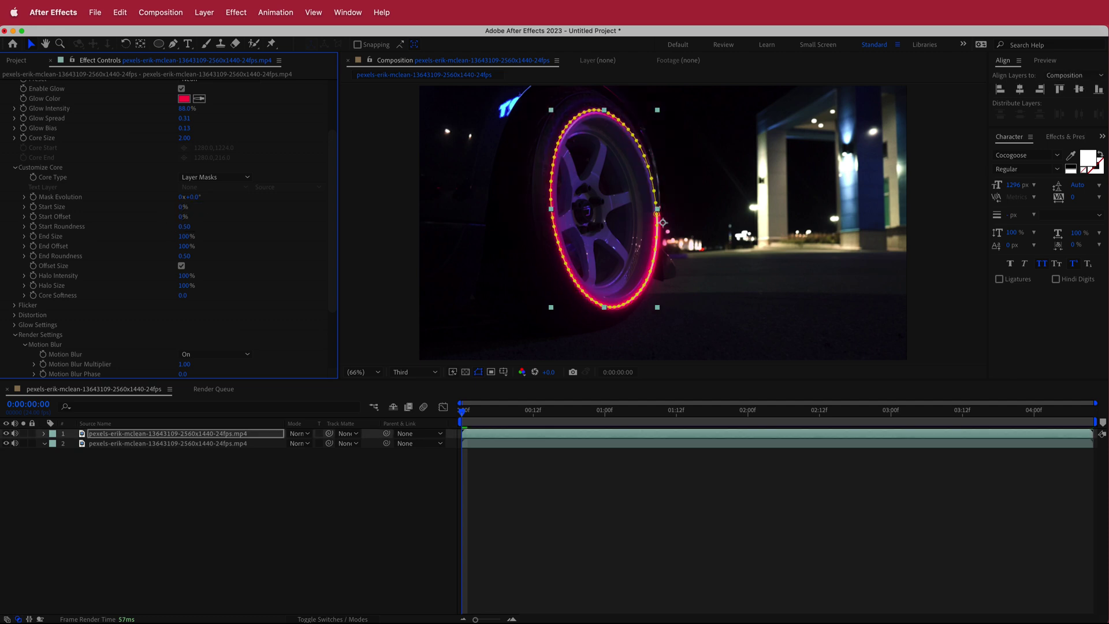
pyautogui.click(397, 266)
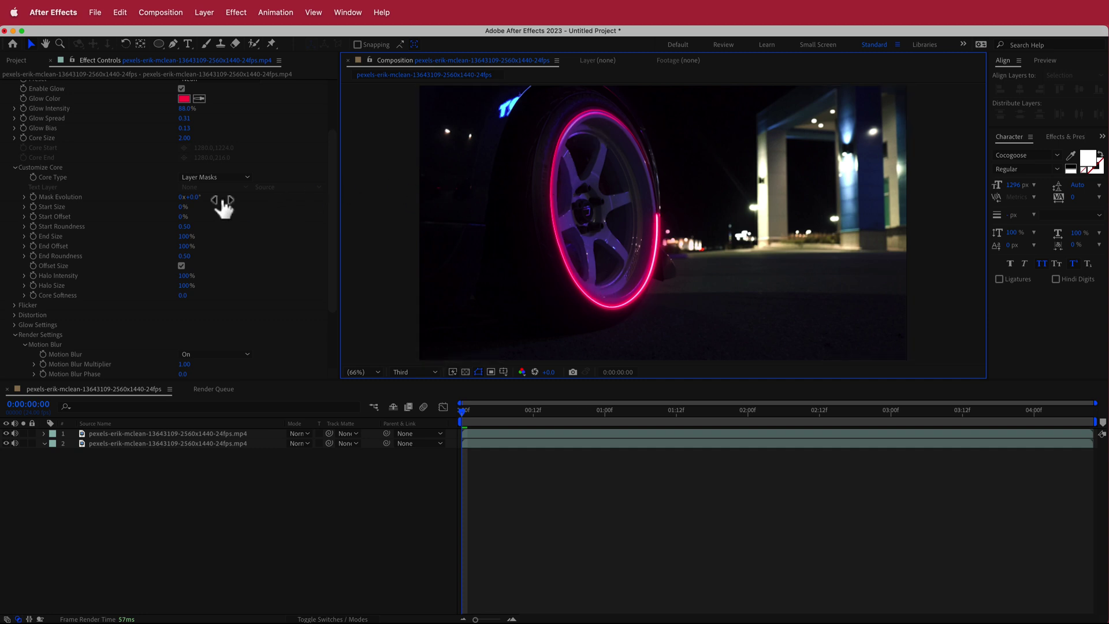
# Step: Add a time*500 expression to Saber's Mask Evolution and preview the looping glow
pyautogui.keyDown('alt'); pyautogui.click(33, 197); pyautogui.keyUp('alt')
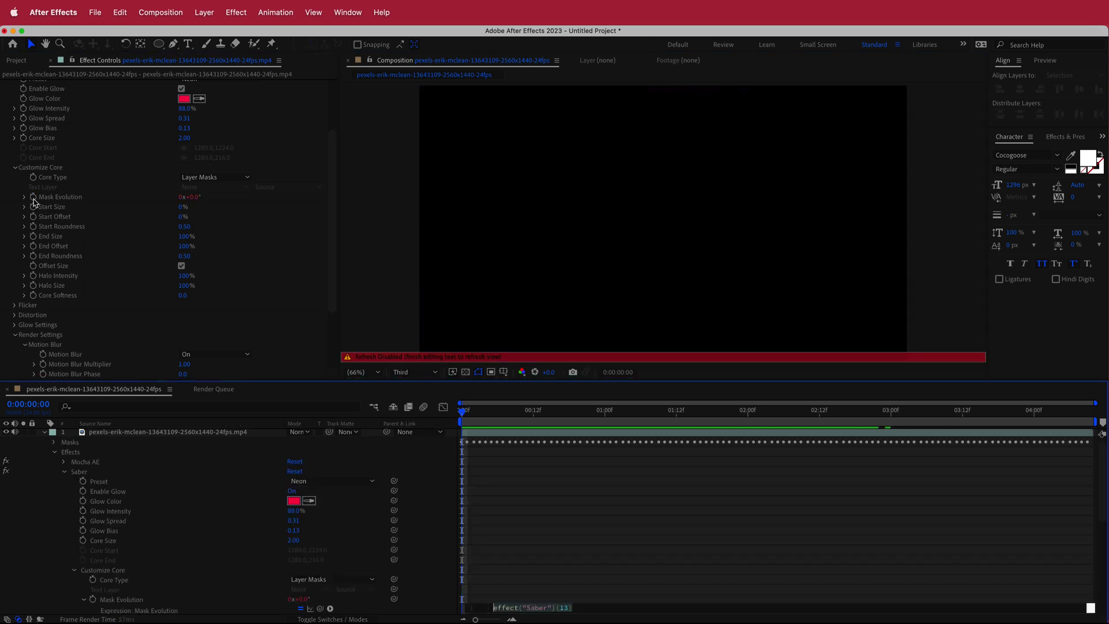
pyautogui.write('time')
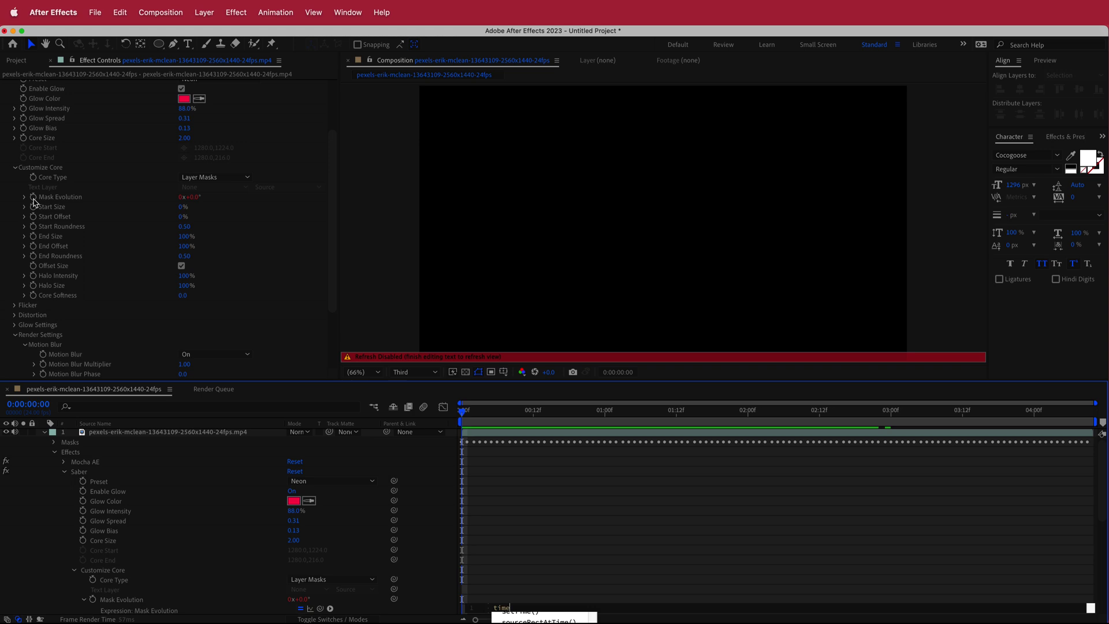
pyautogui.write('*')
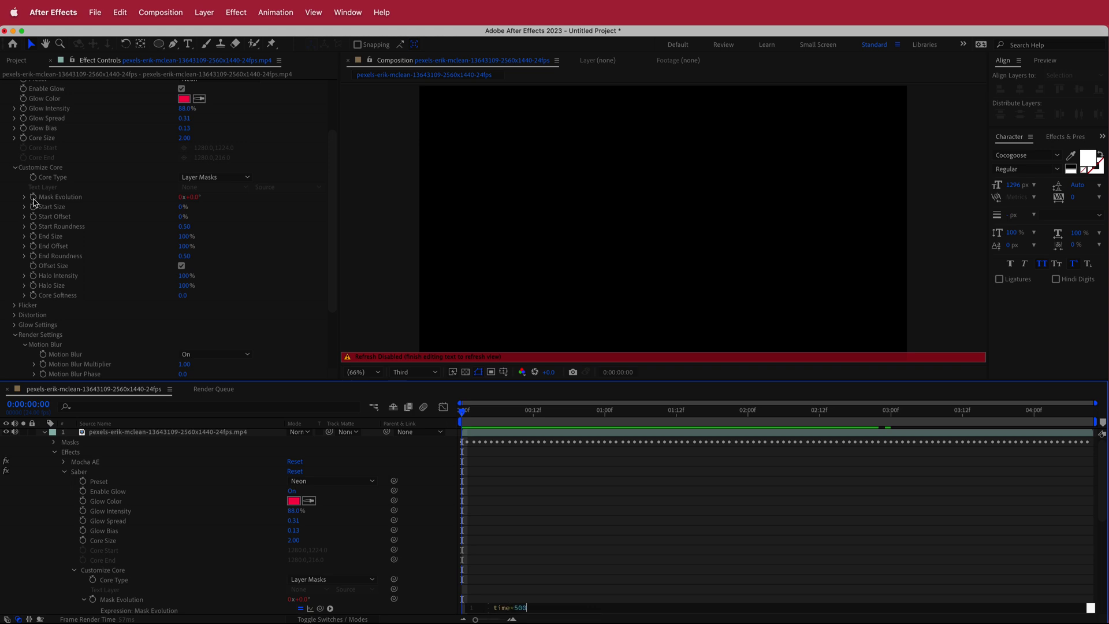
pyautogui.write('500')
pyautogui.click(473, 412)
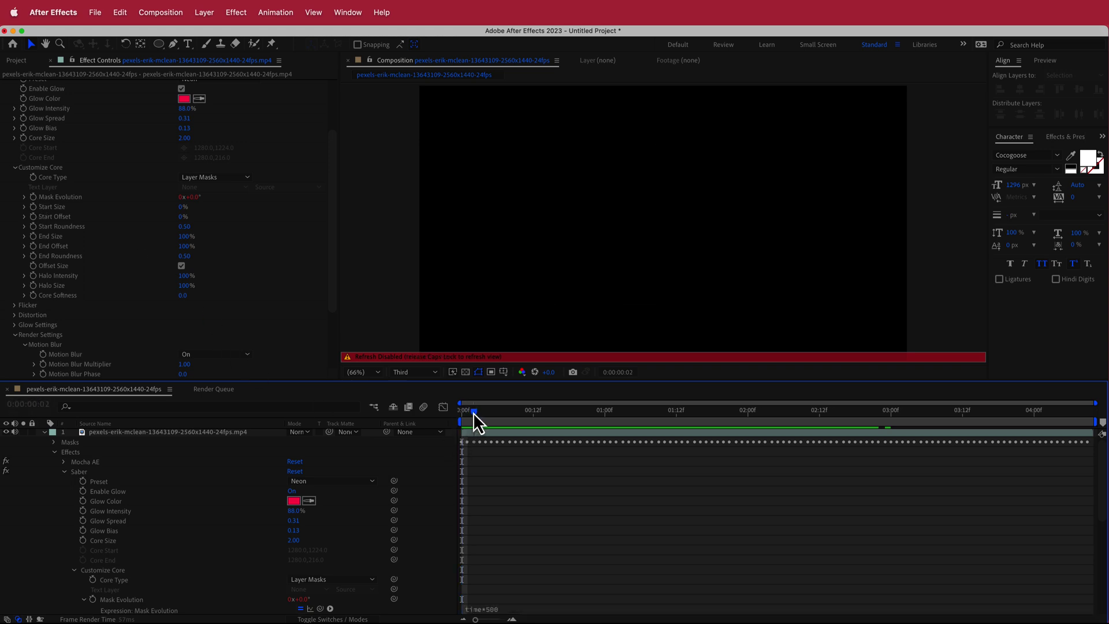
pyautogui.click(377, 277)
pyautogui.press('capslock')
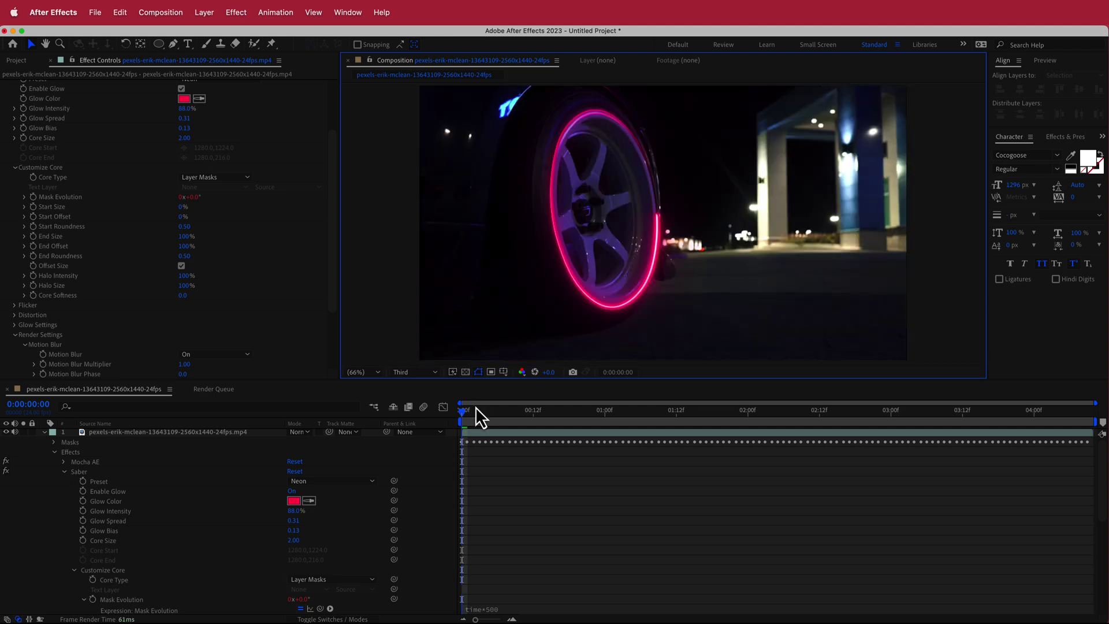
pyautogui.moveTo(463, 414)
pyautogui.mouseDown()
pyautogui.moveTo(490, 412)
pyautogui.moveTo(448, 410)
pyautogui.mouseUp()
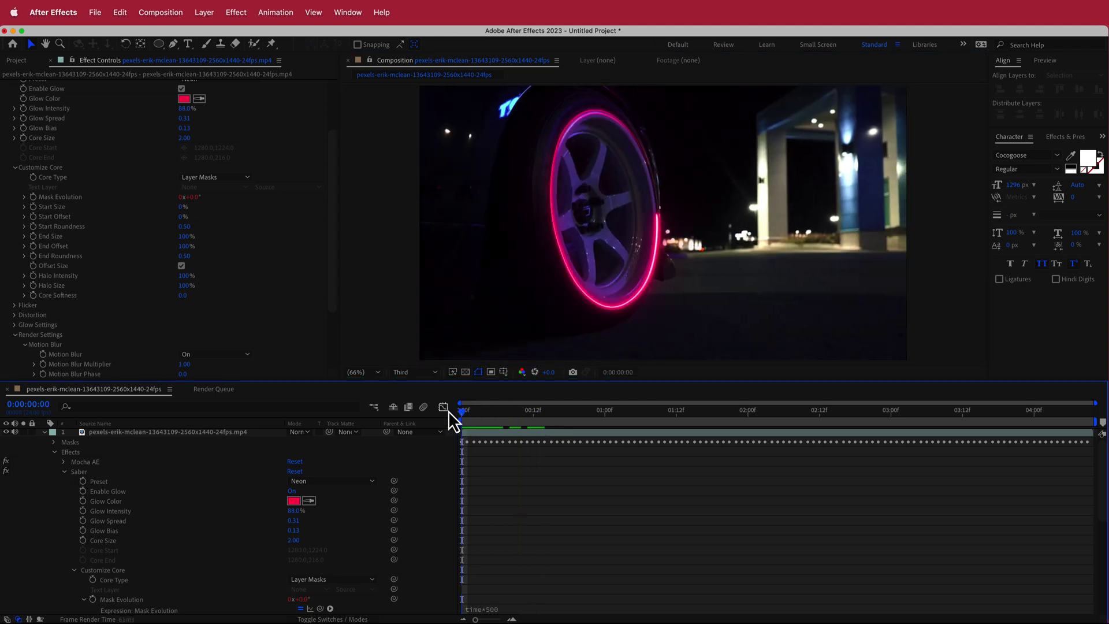
pyautogui.press('space')
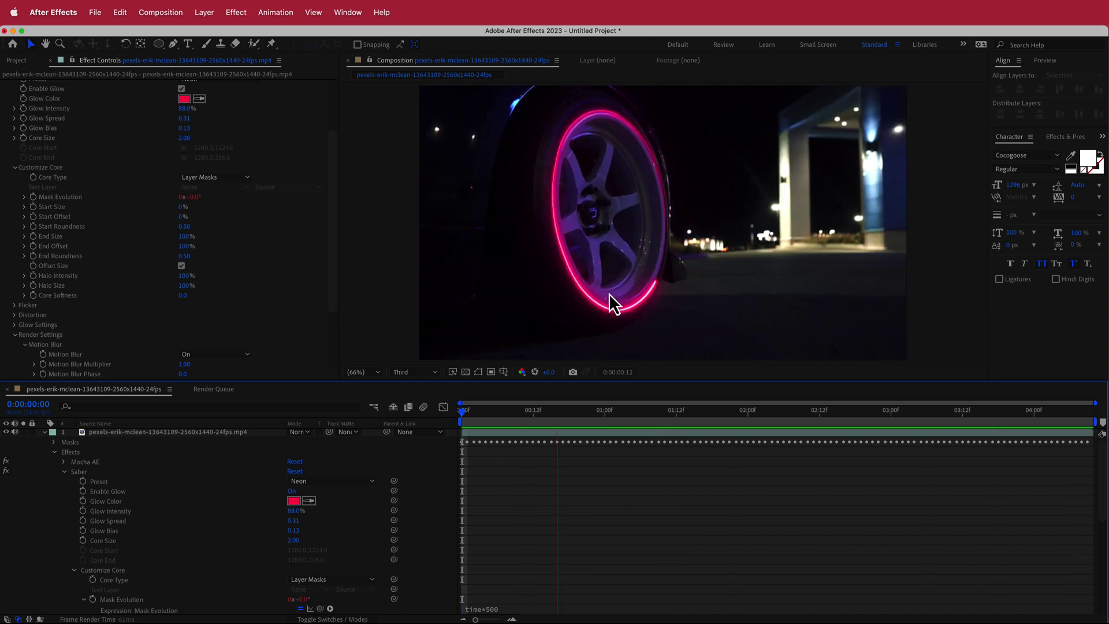
pyautogui.click(690, 414)
pyautogui.moveTo(690, 414); pyautogui.dragTo(610, 415)
# Step: Speed the Mask Evolution expression up to time*5000 and preview it from the start
pyautogui.click(498, 609)
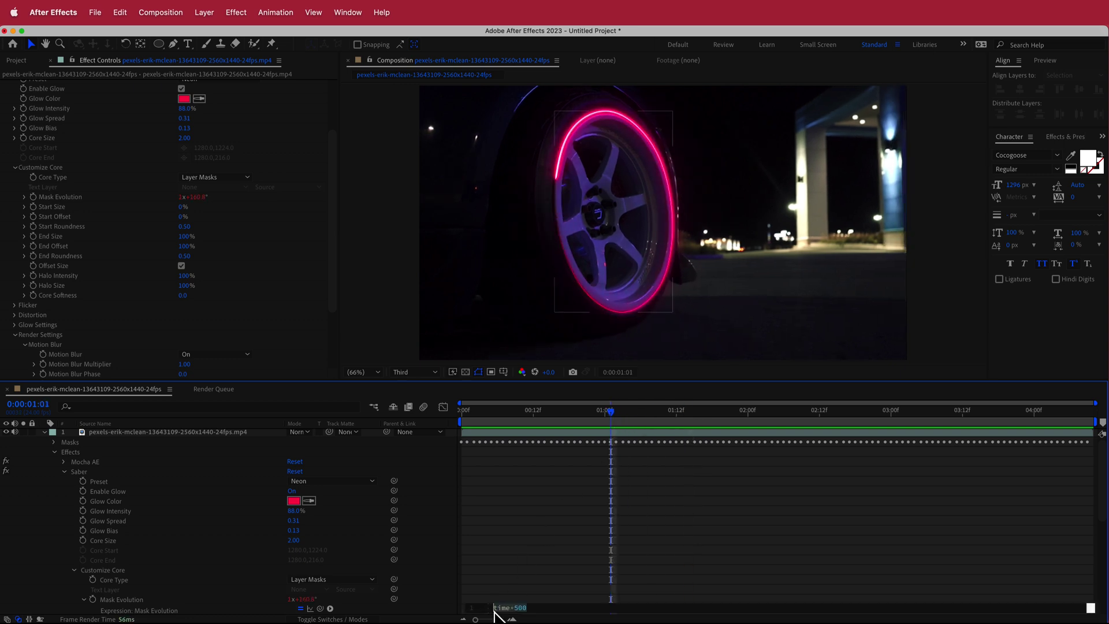
pyautogui.click(535, 610)
pyautogui.moveTo(574, 412); pyautogui.dragTo(453, 411)
pyautogui.press('space')
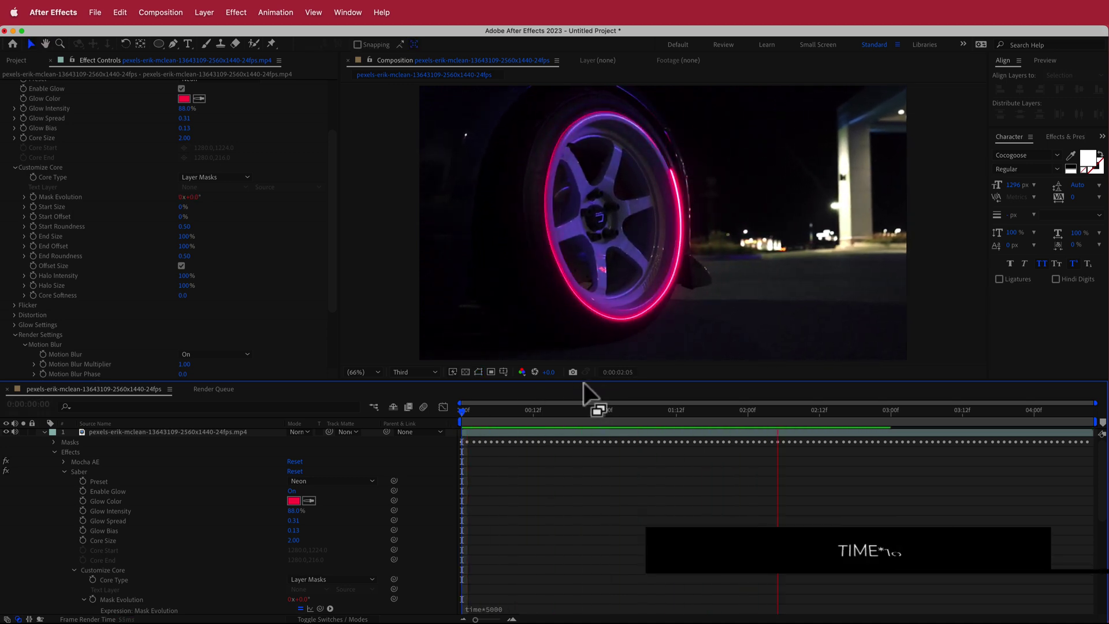
pyautogui.press('space')
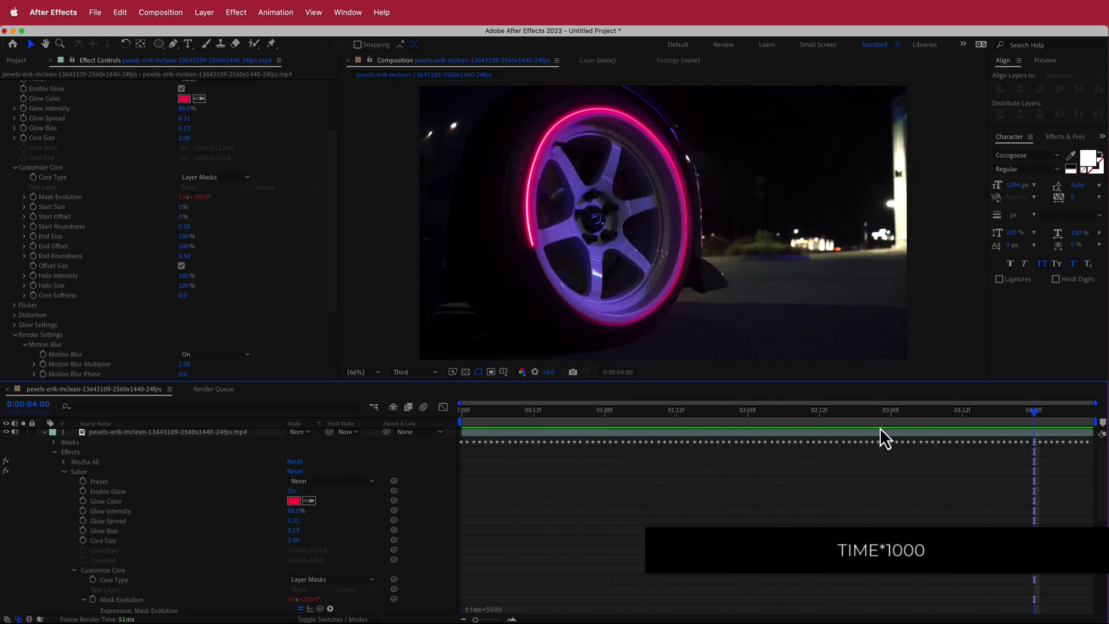
# Step: Change the Mask Evolution expression to time*1000 and play the preview again
pyautogui.moveTo(1034, 428); pyautogui.dragTo(526, 437)
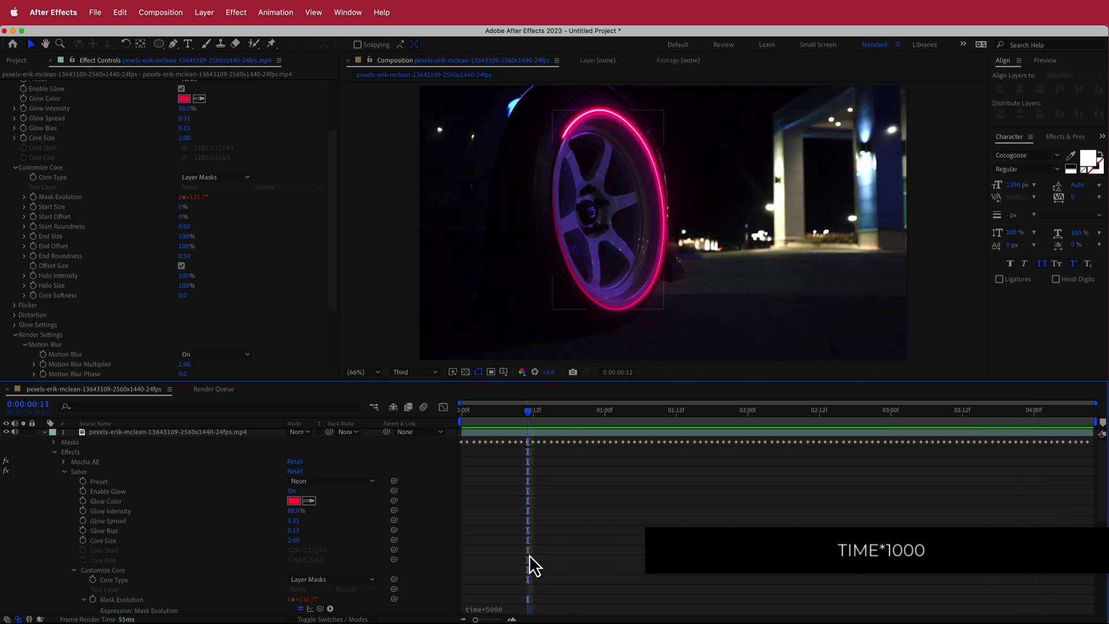
pyautogui.click(508, 610)
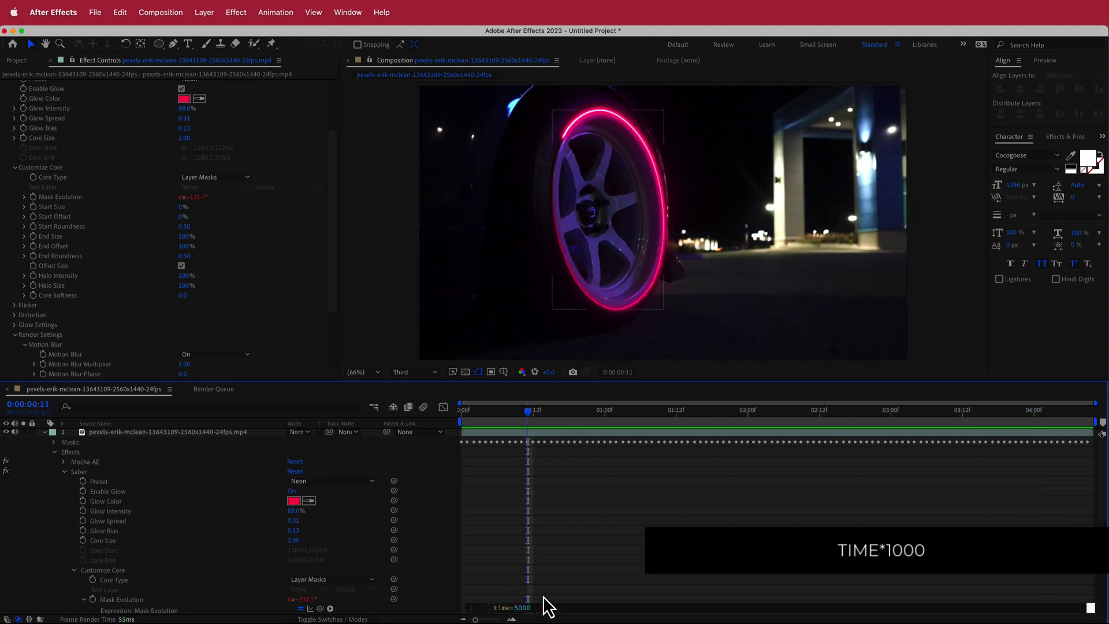
pyautogui.write('1')
pyautogui.moveTo(523, 421); pyautogui.dragTo(462, 411)
pyautogui.press('space')
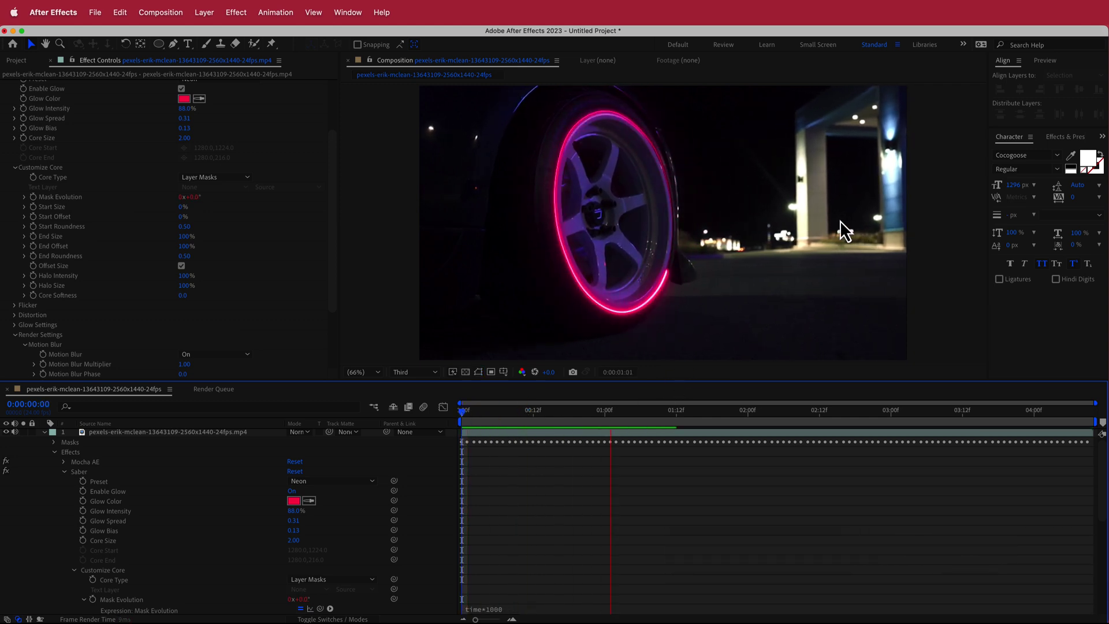
pyautogui.press('space')
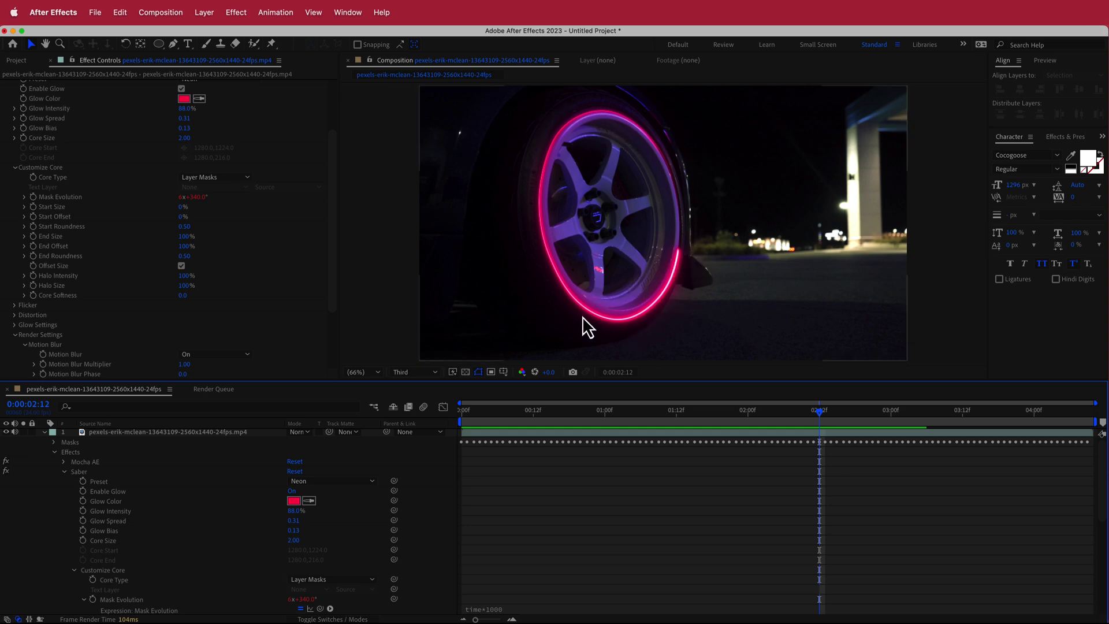
# Step: Raise Saber's Core Softness to 10 and judge the softer glow
pyautogui.click(377, 248)
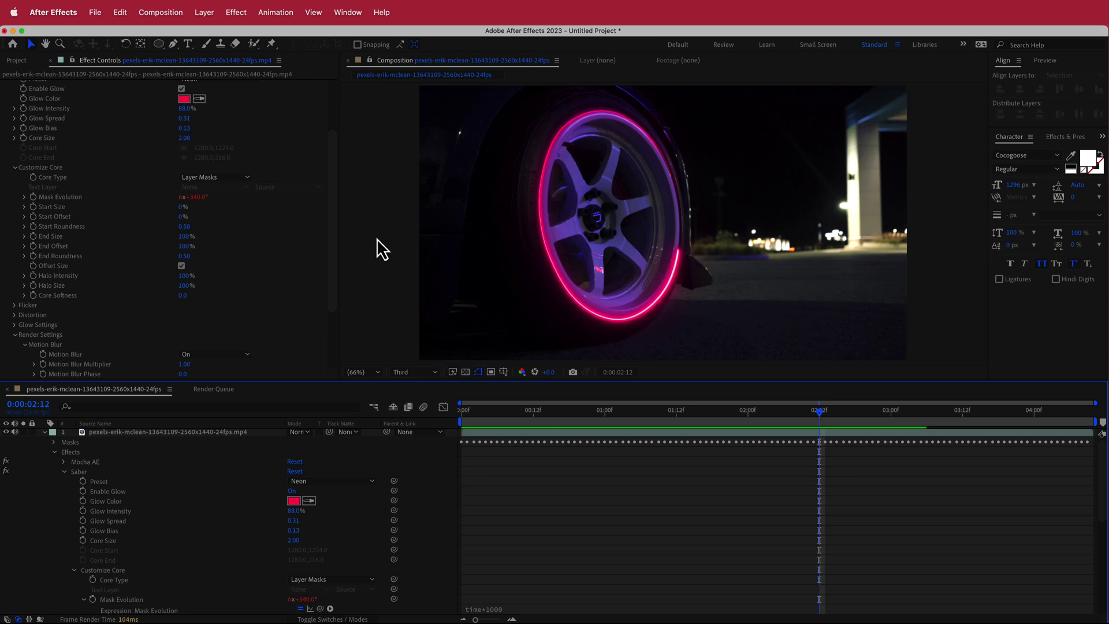
pyautogui.scroll(1, 332, 205)
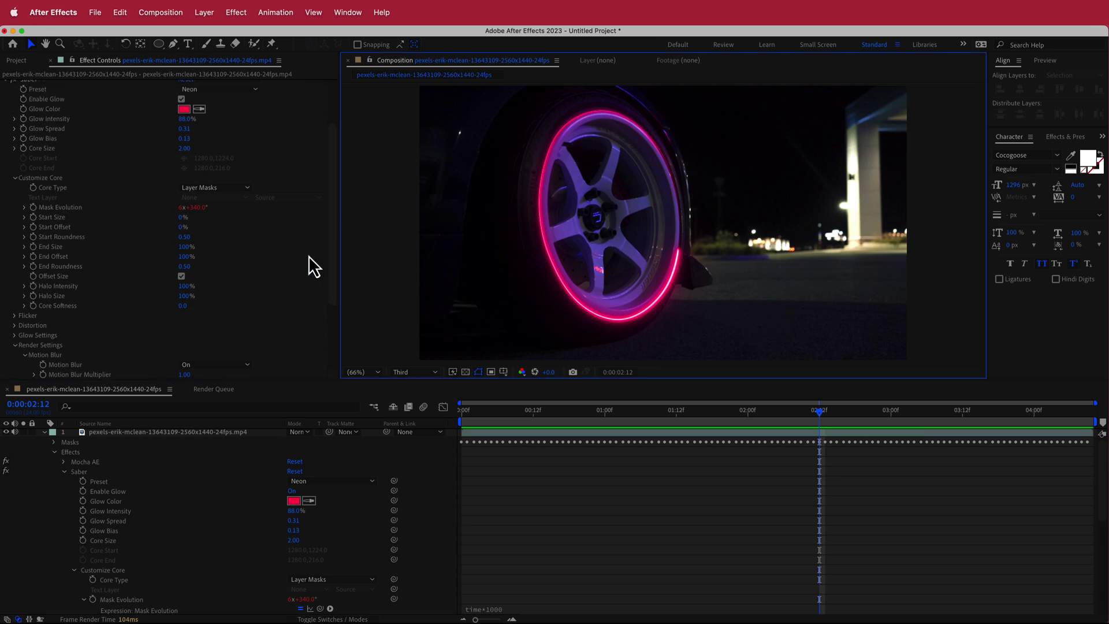
pyautogui.moveTo(182, 305); pyautogui.dragTo(225, 314)
pyautogui.click(183, 306)
pyautogui.write('8')
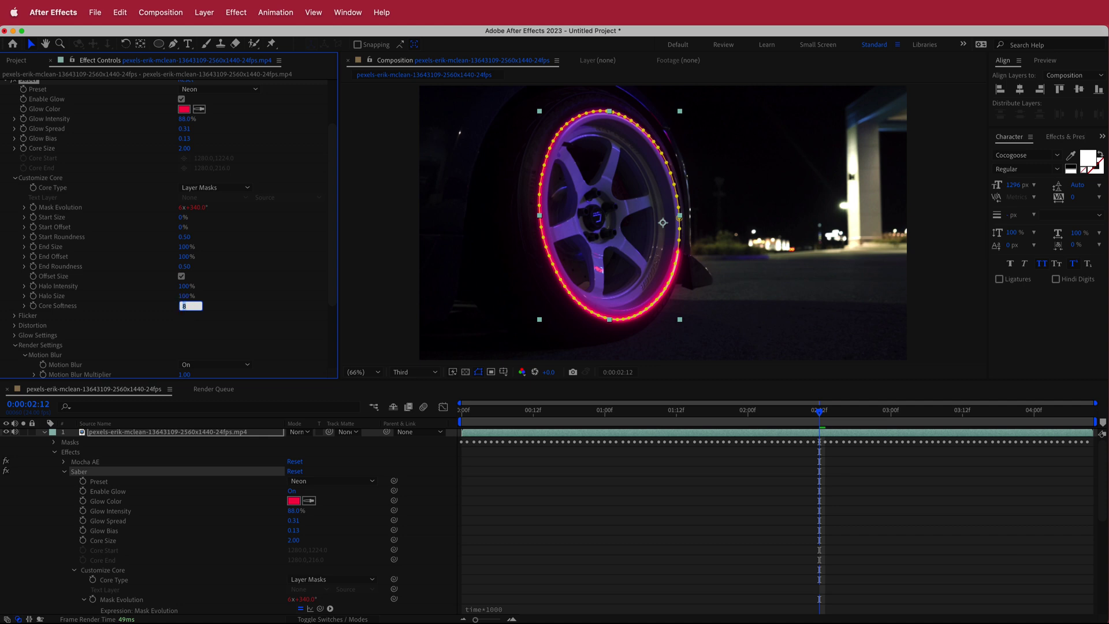
pyautogui.click(387, 225)
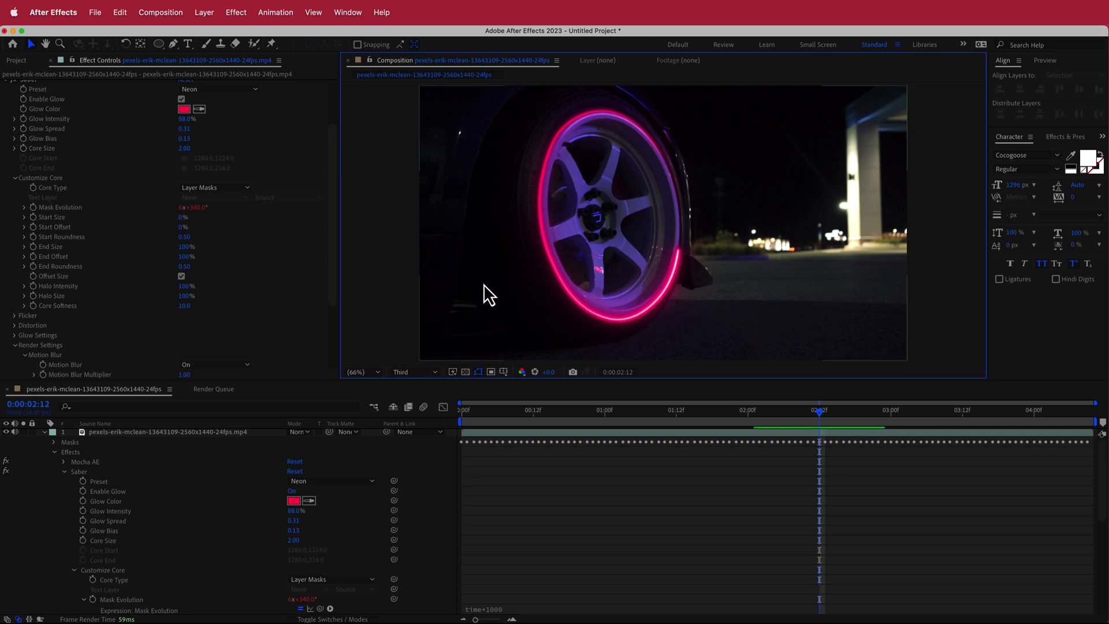
# Step: Set Saber's Core Size to 2.50
pyautogui.scroll(3, 312, 255)
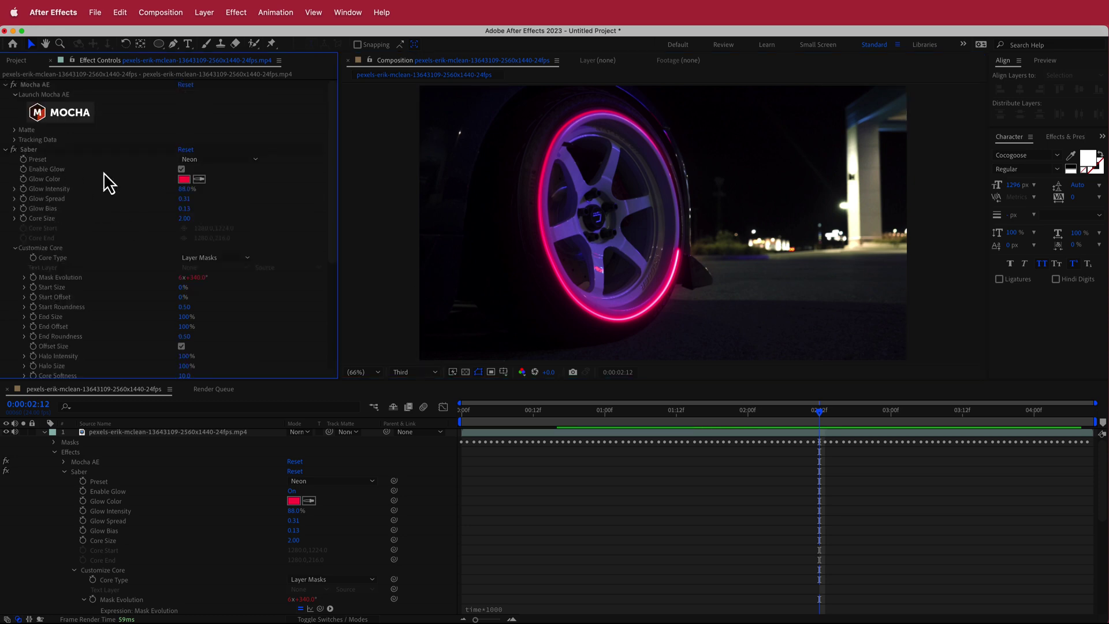
pyautogui.moveTo(184, 219)
pyautogui.mouseDown()
pyautogui.moveTo(194, 217)
pyautogui.moveTo(185, 220)
pyautogui.mouseUp()
pyautogui.click(183, 219)
pyautogui.press('Return')
pyautogui.click(379, 206)
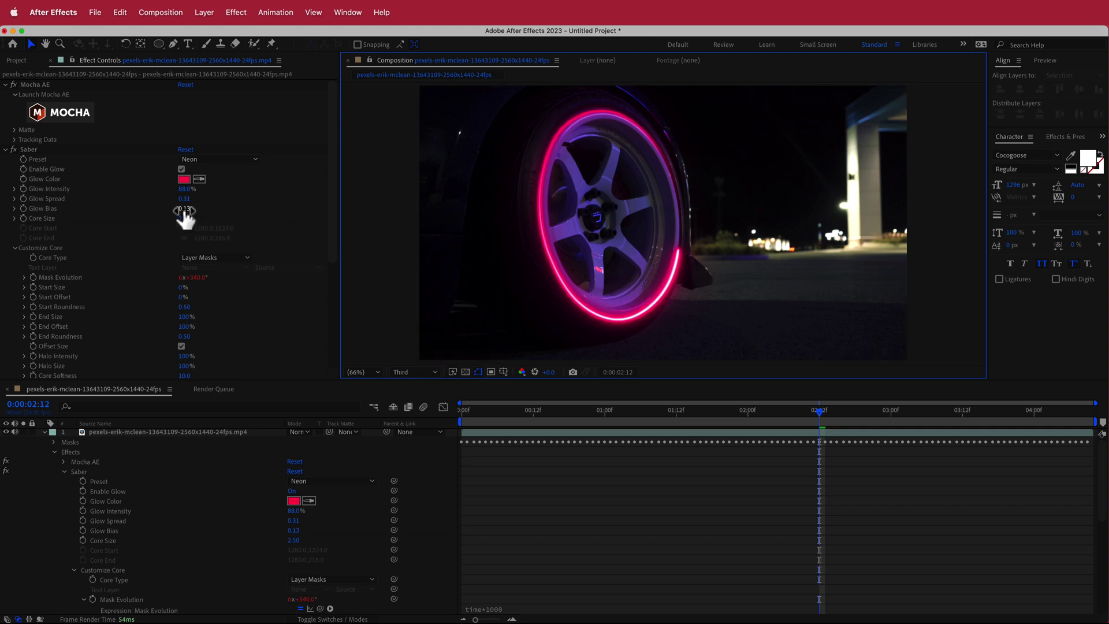
# Step: Set Saber's Glow Bias to 0.20 and check an earlier frame
pyautogui.moveTo(184, 209)
pyautogui.mouseDown()
pyautogui.moveTo(196, 207)
pyautogui.moveTo(183, 215)
pyautogui.mouseUp()
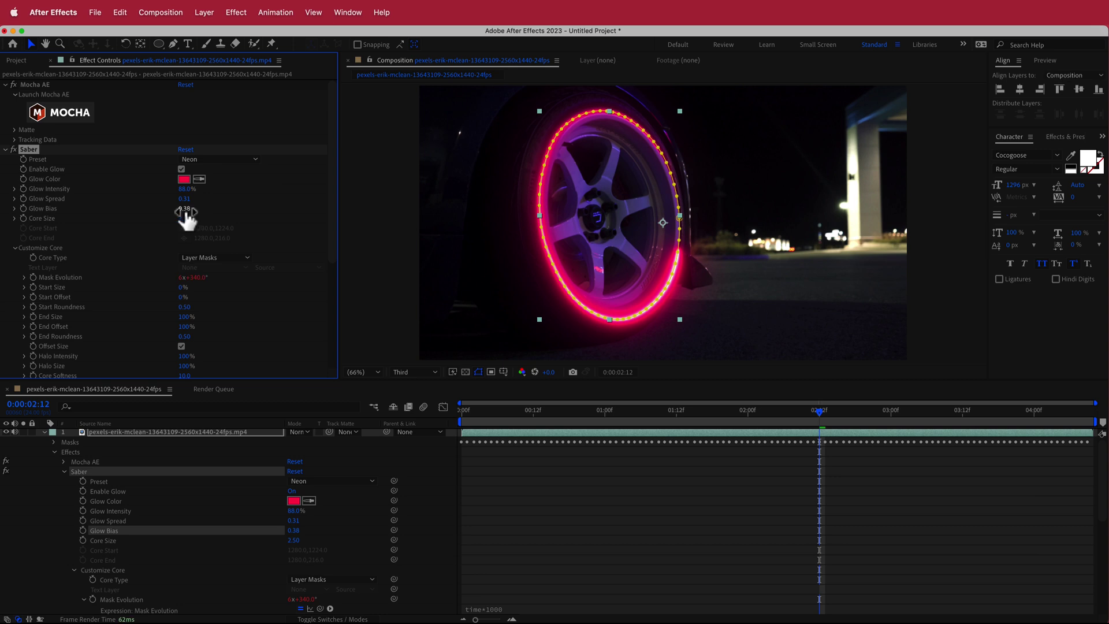
pyautogui.click(185, 208)
pyautogui.write('0.20')
pyautogui.press('Return')
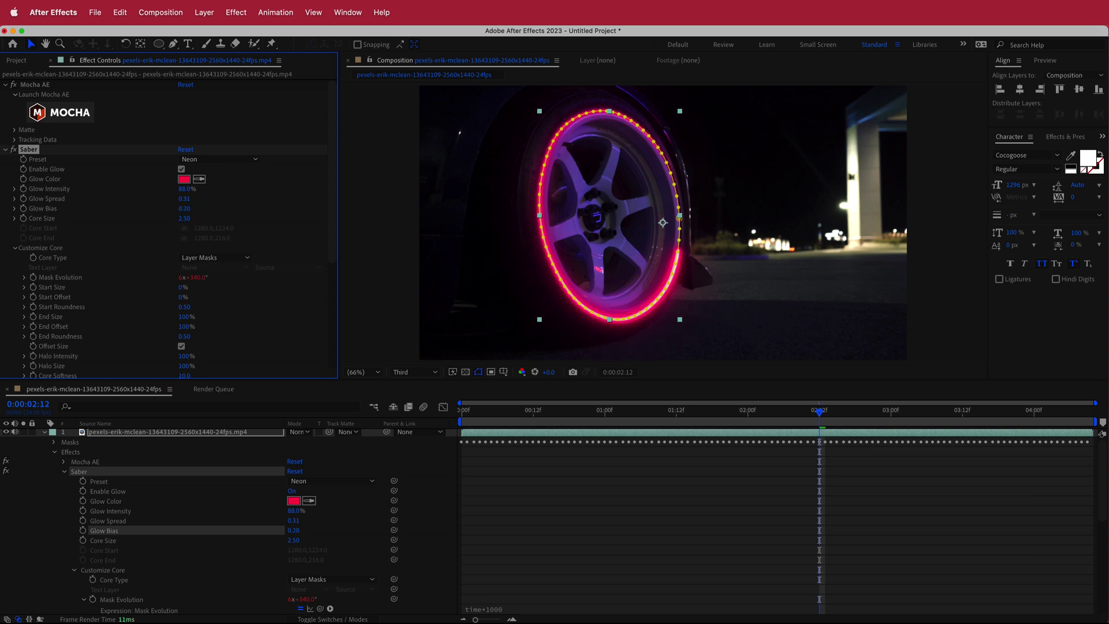
pyautogui.click(384, 180)
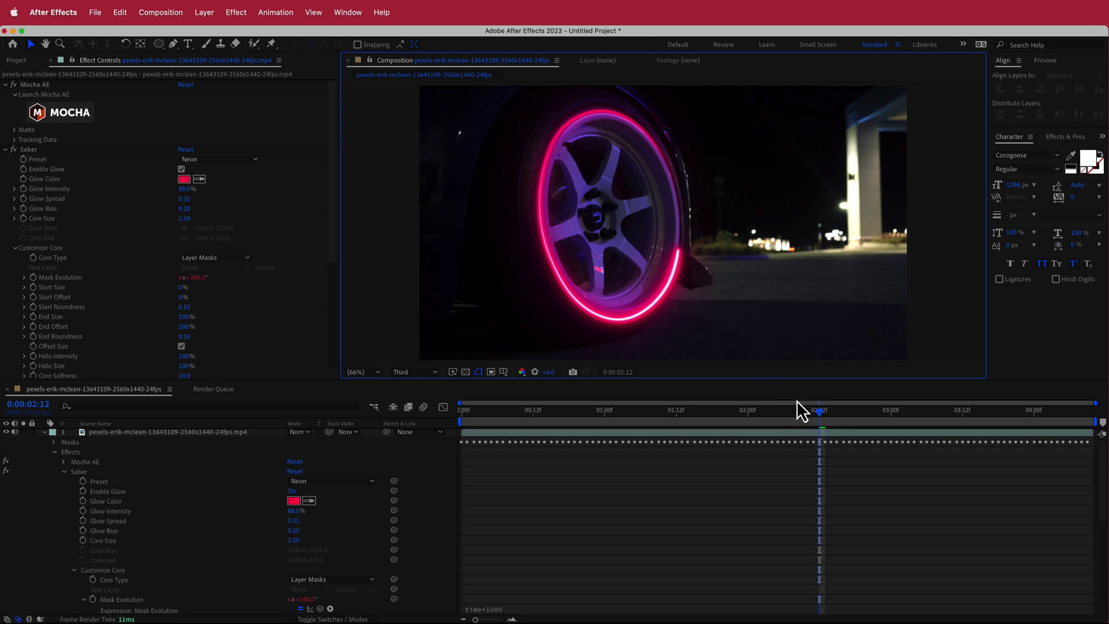
pyautogui.moveTo(817, 412); pyautogui.dragTo(748, 408)
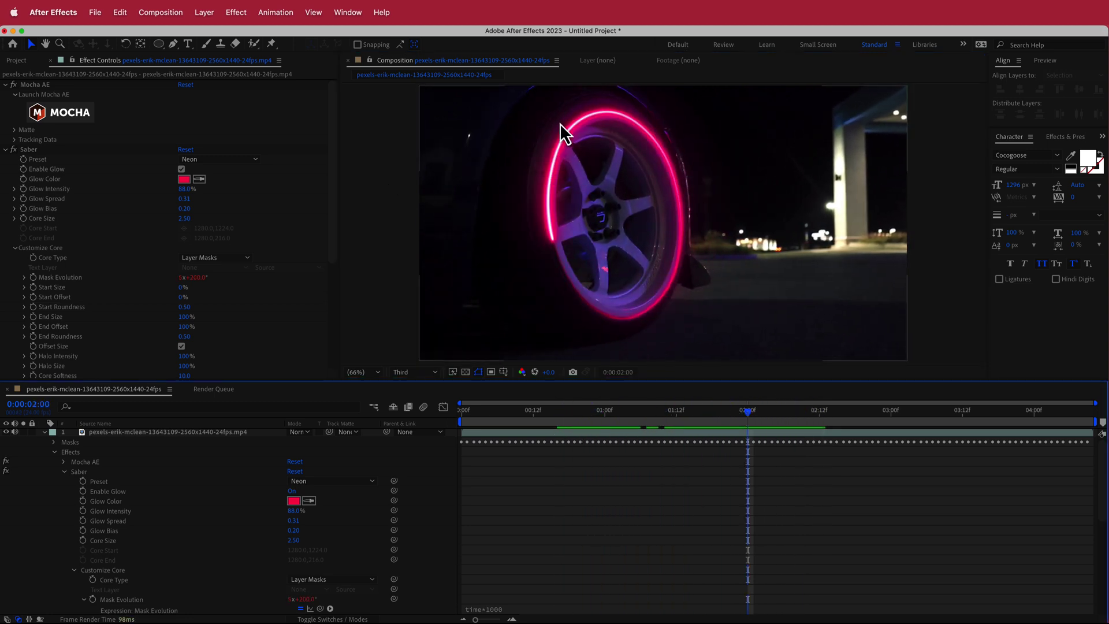
# Step: Set Saber's Glow Spread to 0.40
pyautogui.click(353, 236)
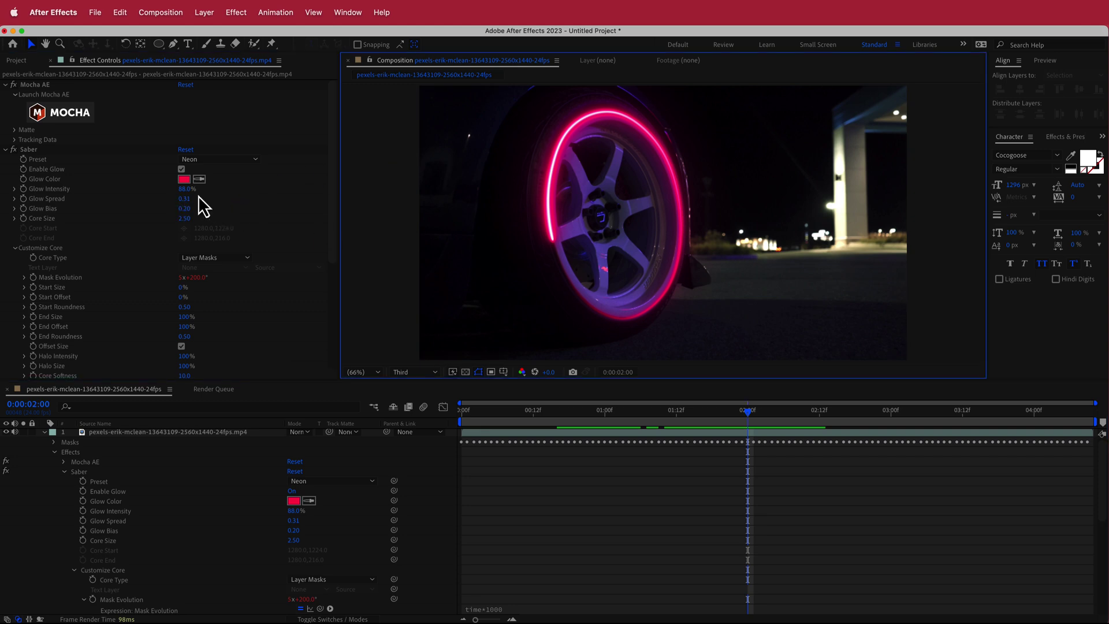
pyautogui.click(184, 198)
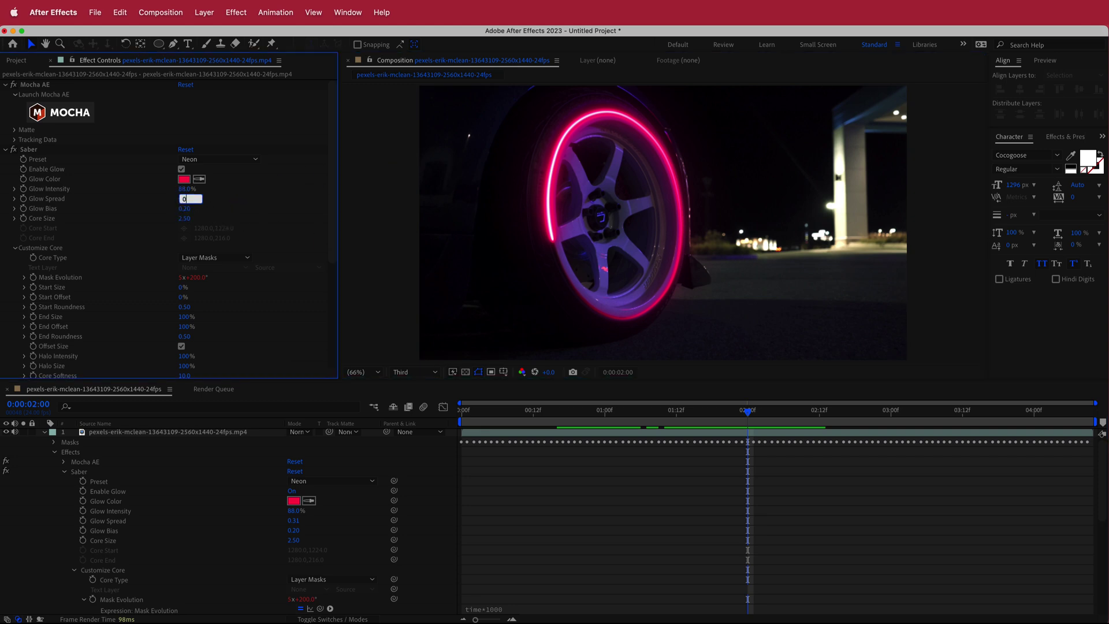
pyautogui.write('0.4')
pyautogui.press('Return')
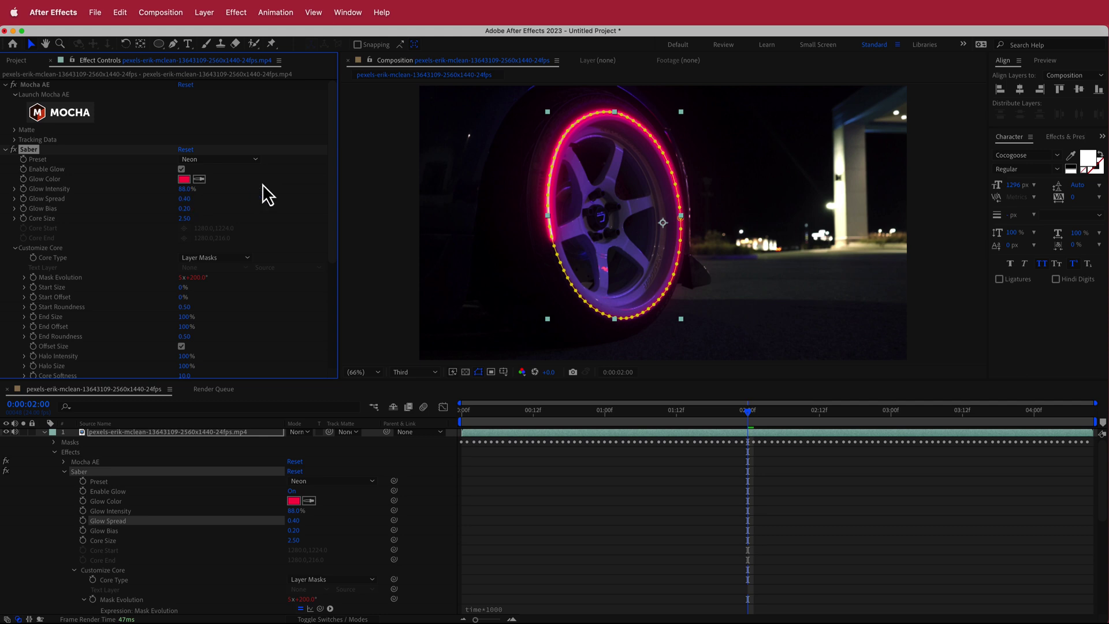
pyautogui.click(372, 172)
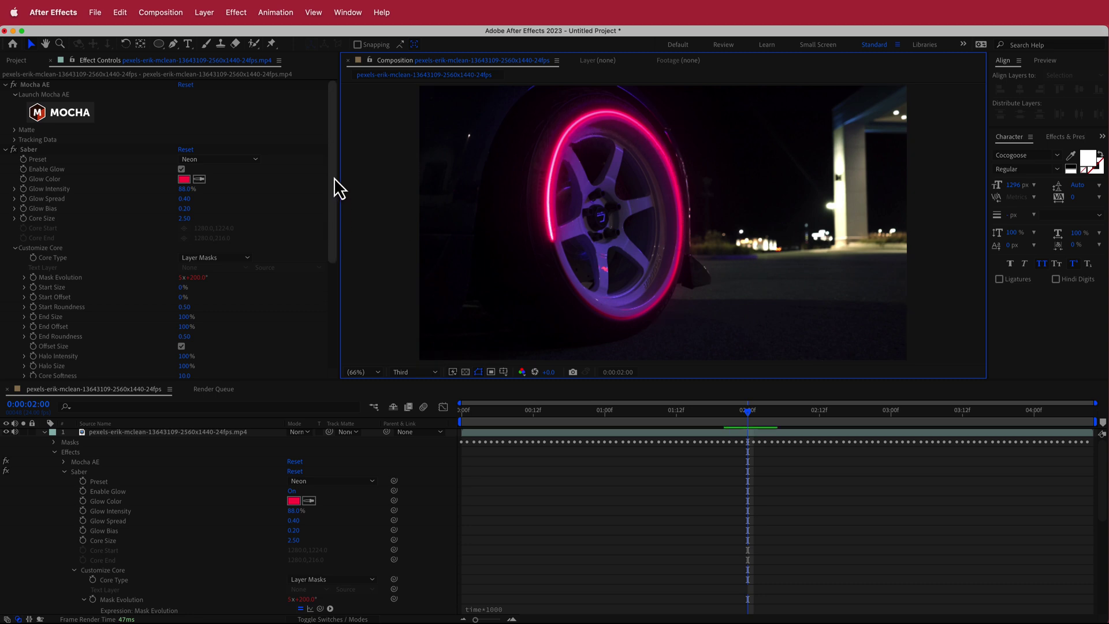
# Step: Change the Saber Glow Color to blue (0053FF) and review the moving blue ring
pyautogui.moveTo(335, 178)
pyautogui.mouseDown()
pyautogui.moveTo(332, 279)
pyautogui.moveTo(329, 189)
pyautogui.mouseUp()
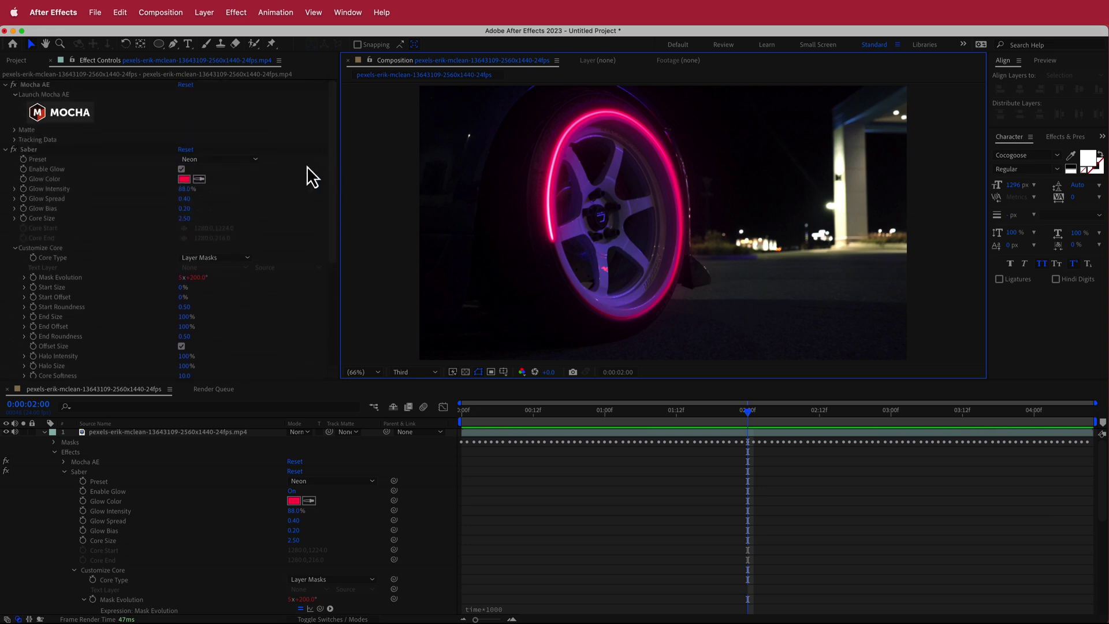
pyautogui.click(185, 180)
pyautogui.click(206, 284)
pyautogui.moveTo(183, 245); pyautogui.dragTo(154, 242)
pyautogui.click(295, 221)
pyautogui.click(369, 167)
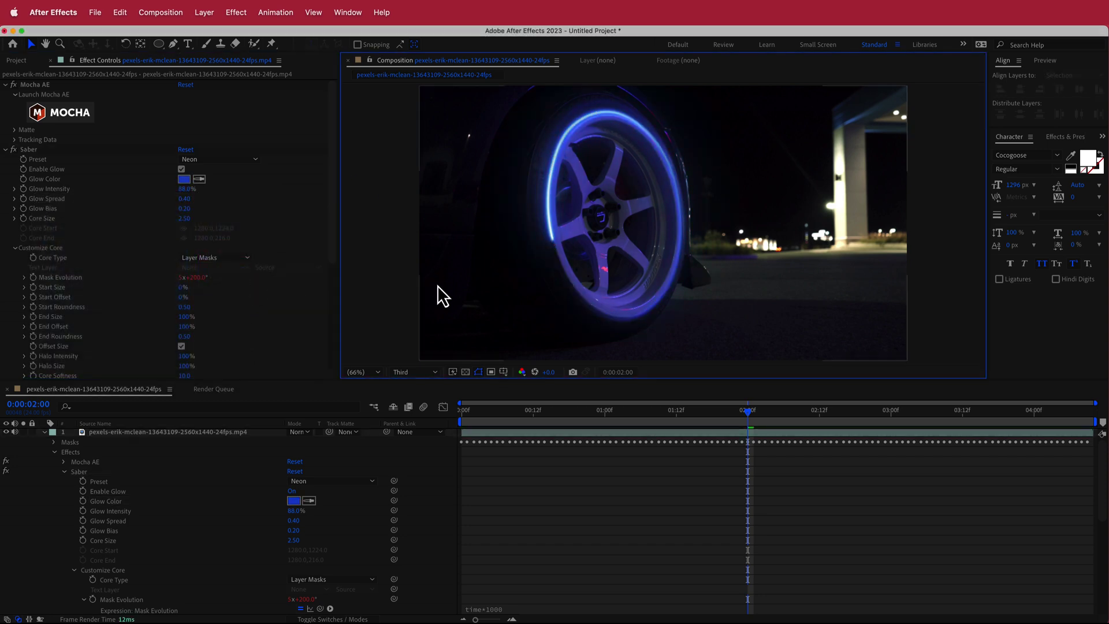
pyautogui.moveTo(765, 414); pyautogui.dragTo(789, 415)
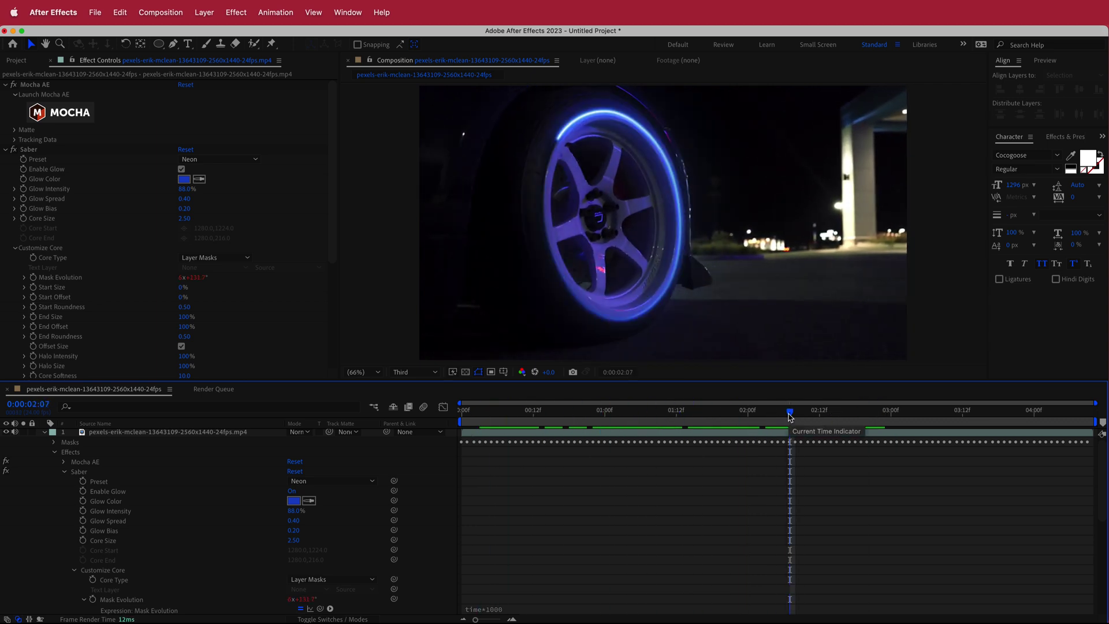
pyautogui.click(94, 443)
# Step: Duplicate the wheel footage layer and add a new adjustment layer above it
pyautogui.press('super+d')
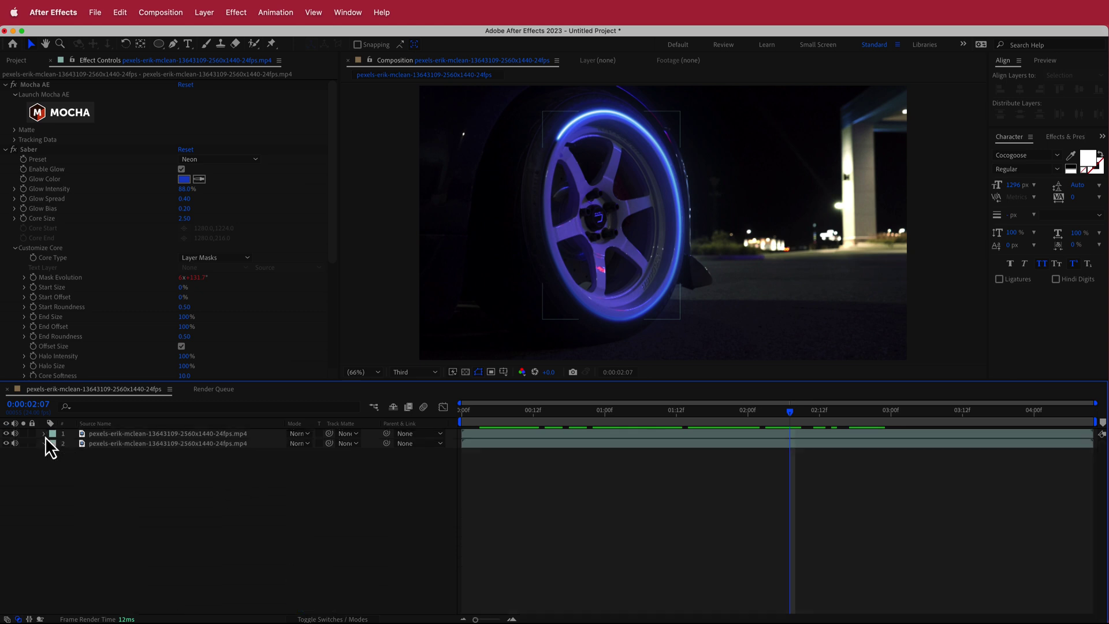
pyautogui.rightClick(371, 436)
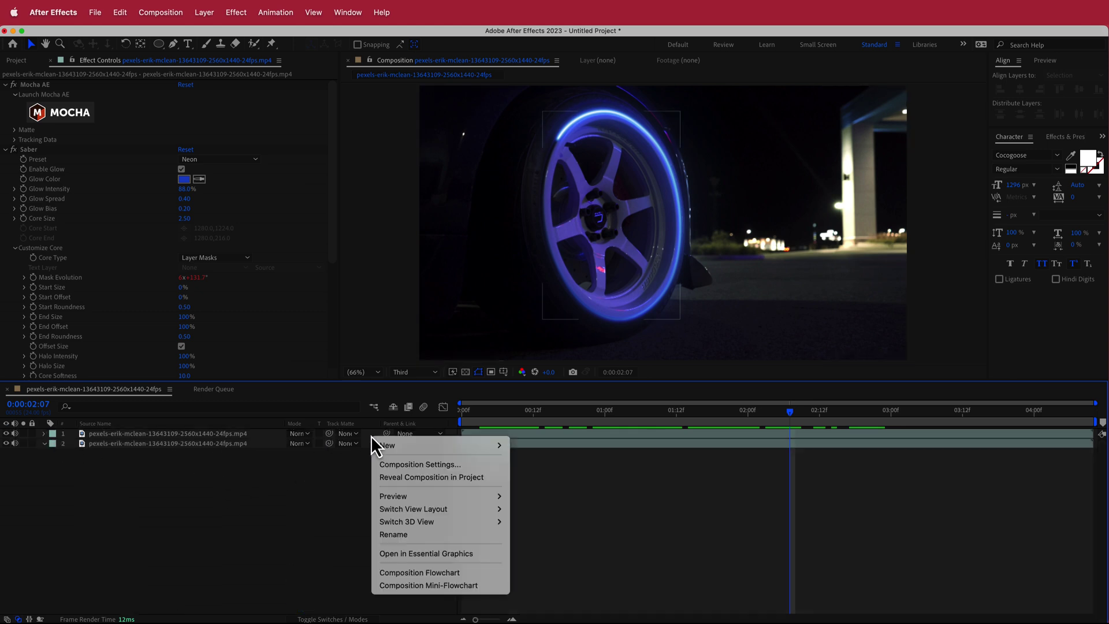
pyautogui.moveTo(401, 445)
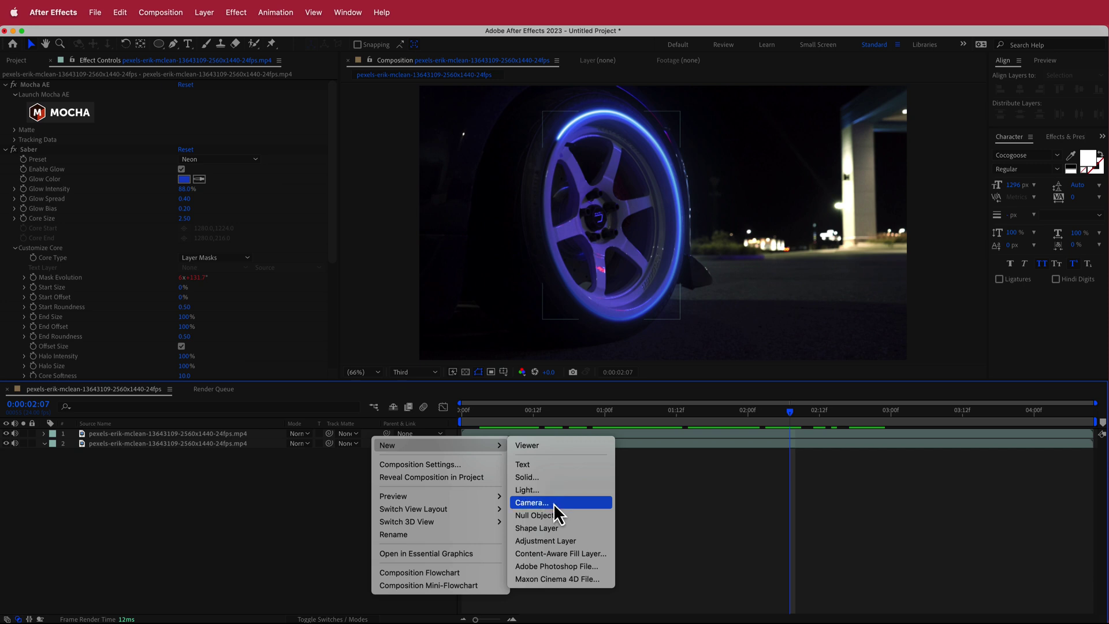
pyautogui.click(554, 539)
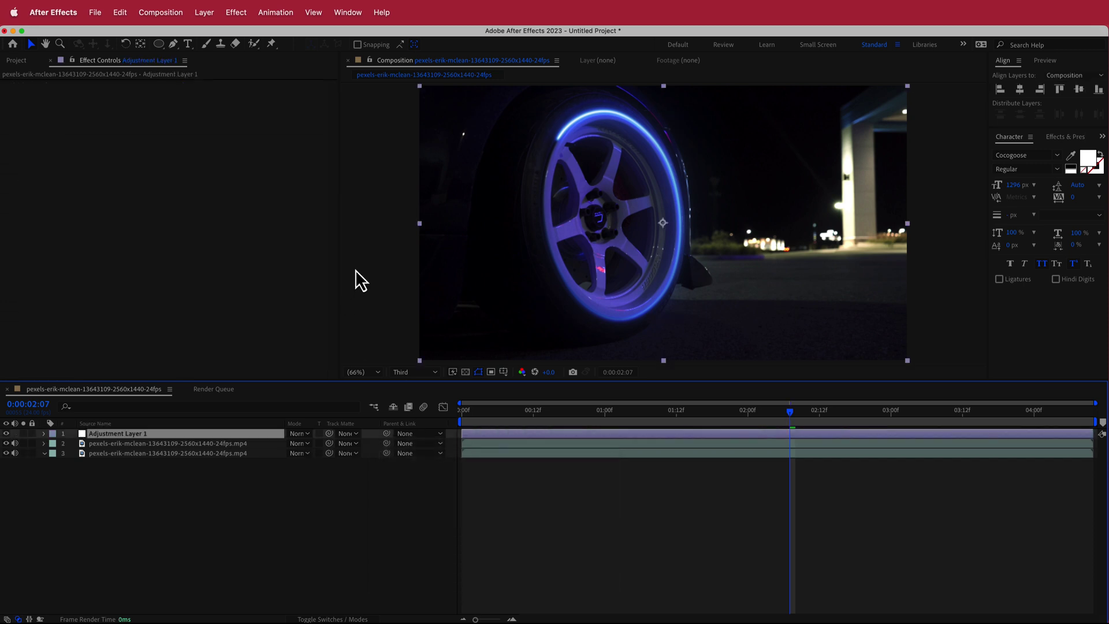
# Step: Apply Noise to the top adjustment layer with Amount of Noise at 10%
pyautogui.hotkey('ctrl', 'space')
pyautogui.write('nois')
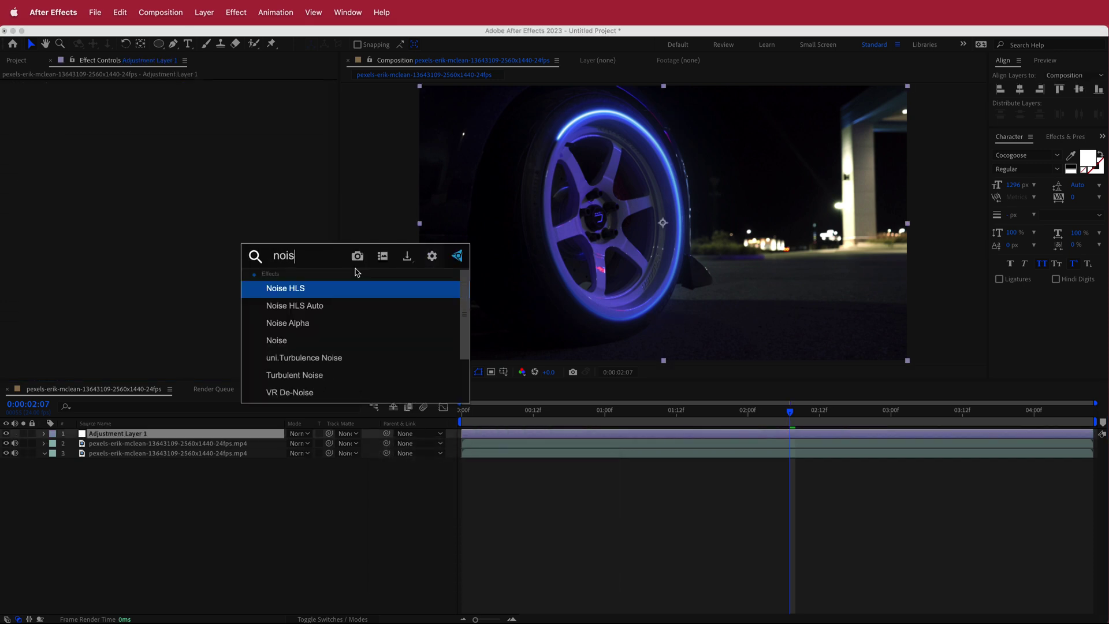
pyautogui.press('Down')
pyautogui.press('Down')
pyautogui.press('Down')
pyautogui.press('Return')
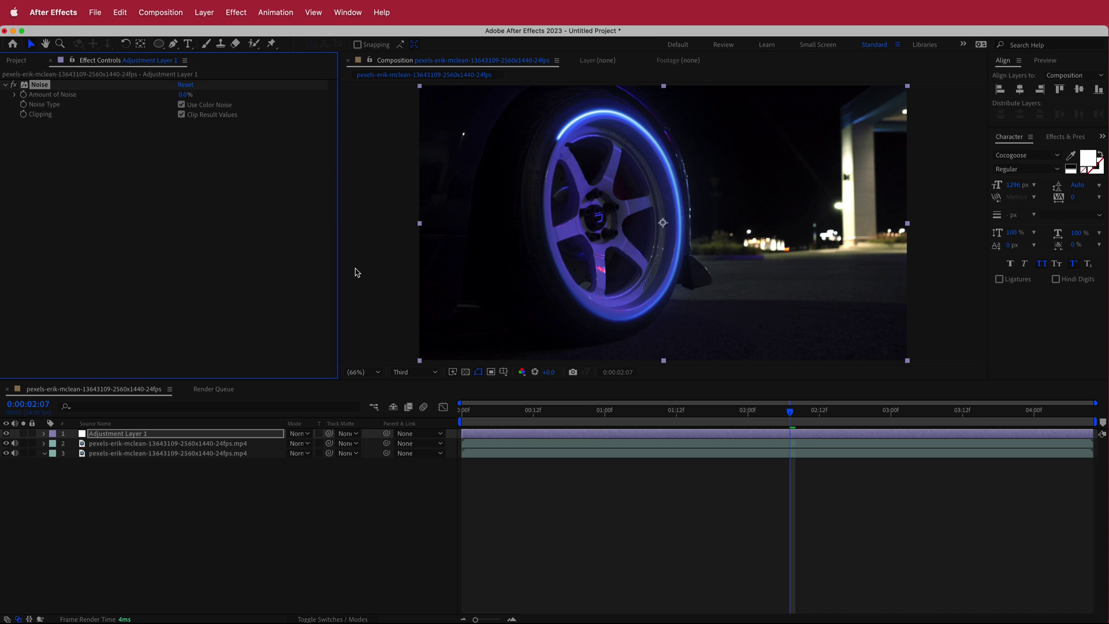
pyautogui.click(184, 95)
pyautogui.moveTo(789, 413); pyautogui.dragTo(563, 422)
pyautogui.moveTo(175, 438); pyautogui.dragTo(129, 449)
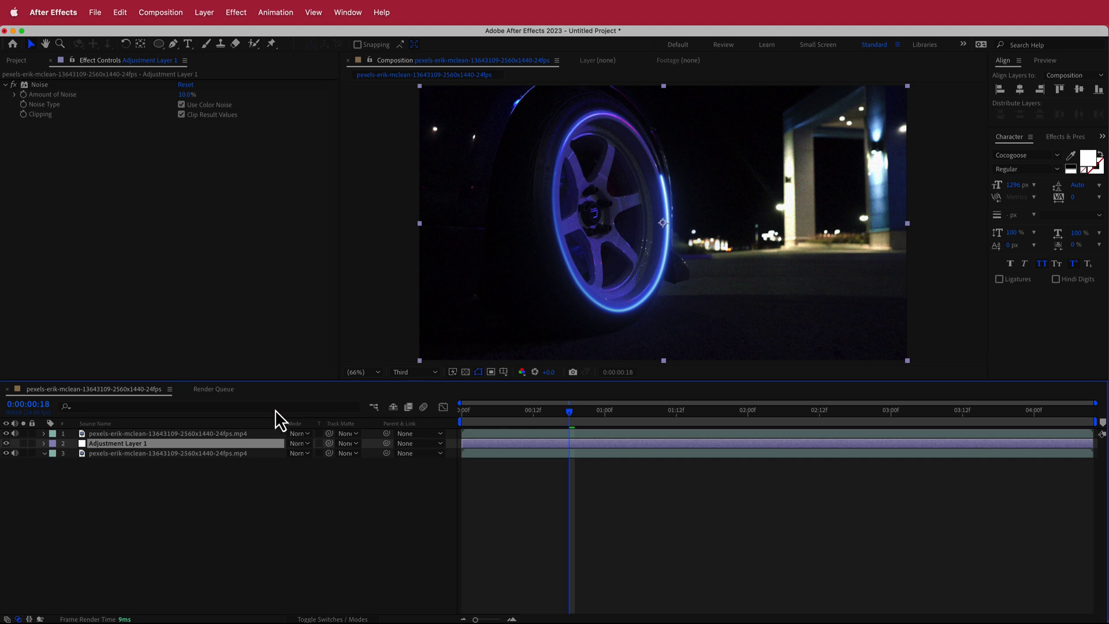
pyautogui.moveTo(119, 446); pyautogui.dragTo(120, 433)
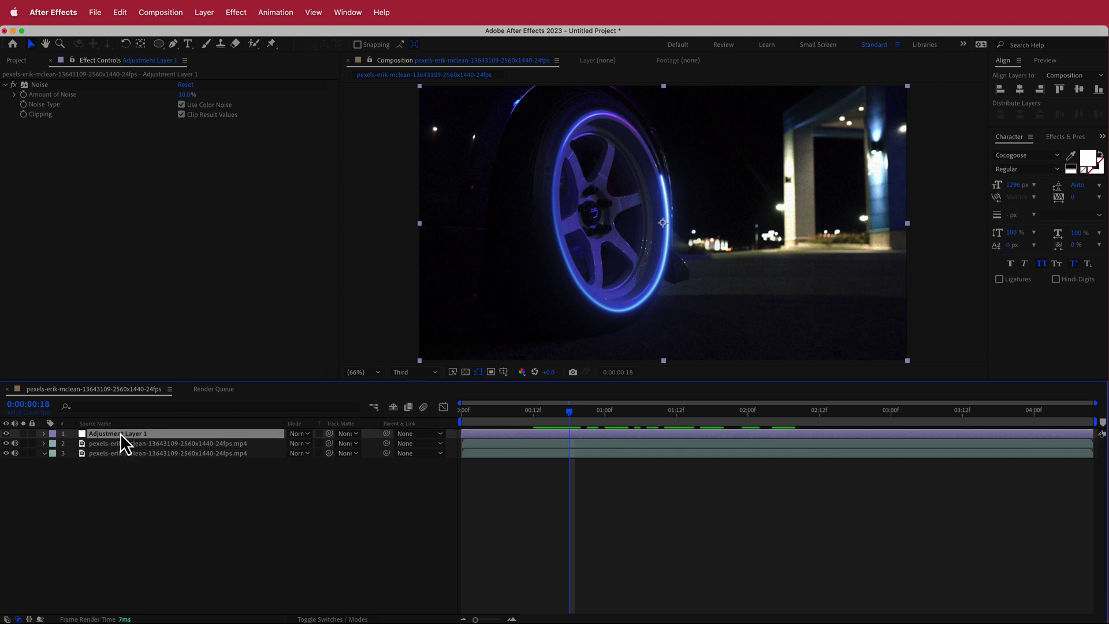
# Step: Add Adjustment Layer 2 and place it between the two footage layers
pyautogui.rightClick(372, 447)
pyautogui.moveTo(393, 457)
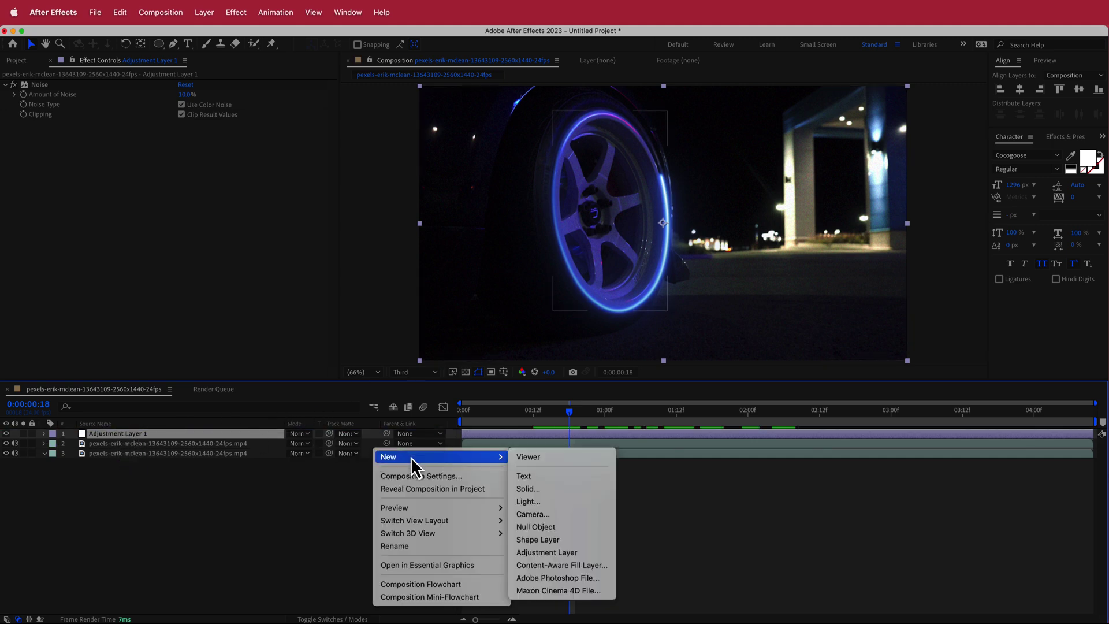
pyautogui.click(572, 553)
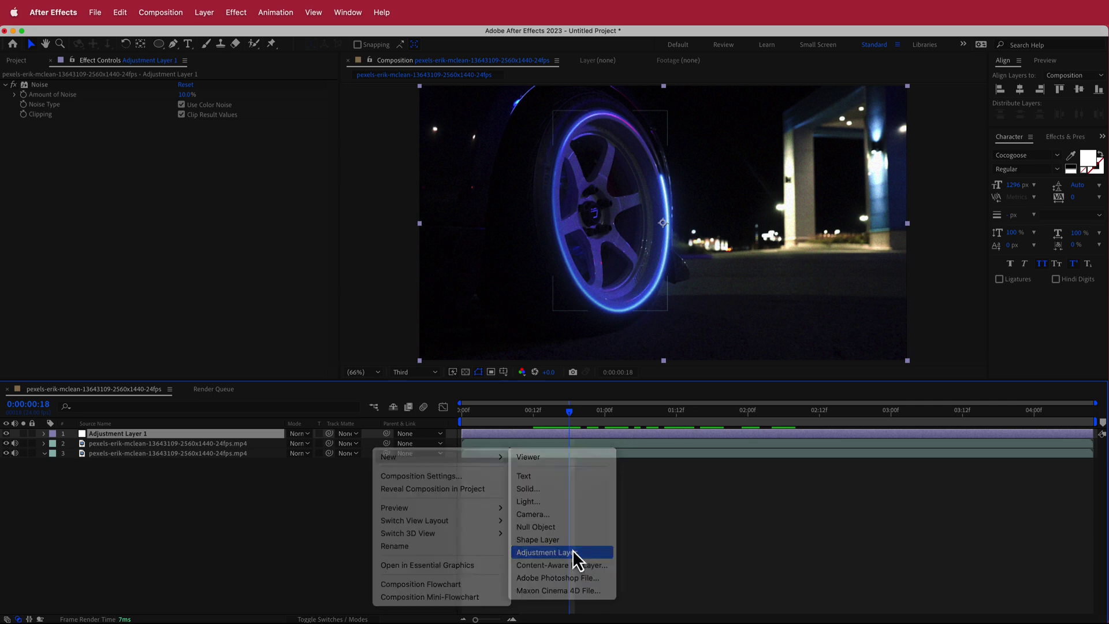
pyautogui.moveTo(155, 433); pyautogui.dragTo(142, 453)
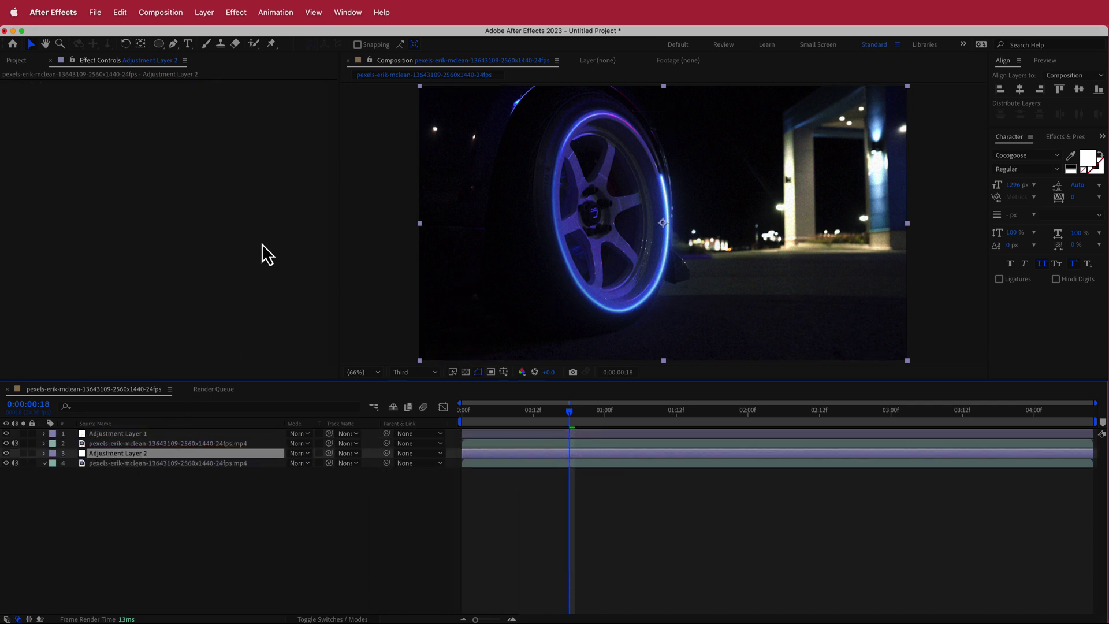
# Step: Apply Curves with shadows lowered and highlights raised into an S-curve
pyautogui.hotkey('ctrl', 'space')
pyautogui.write('cur')
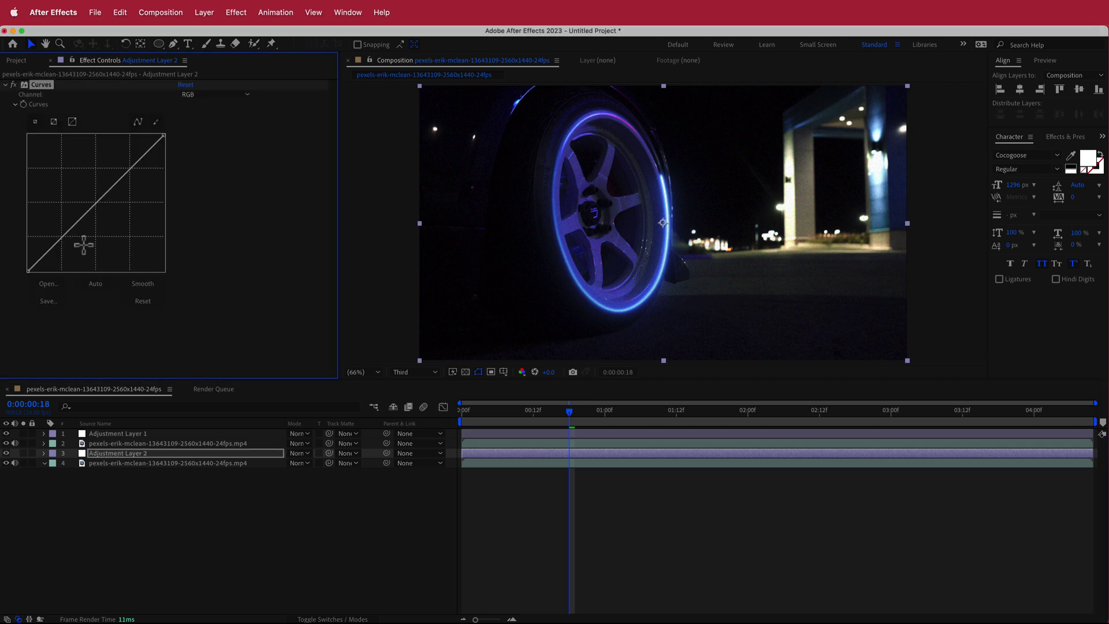
pyautogui.moveTo(65, 240); pyautogui.dragTo(68, 237)
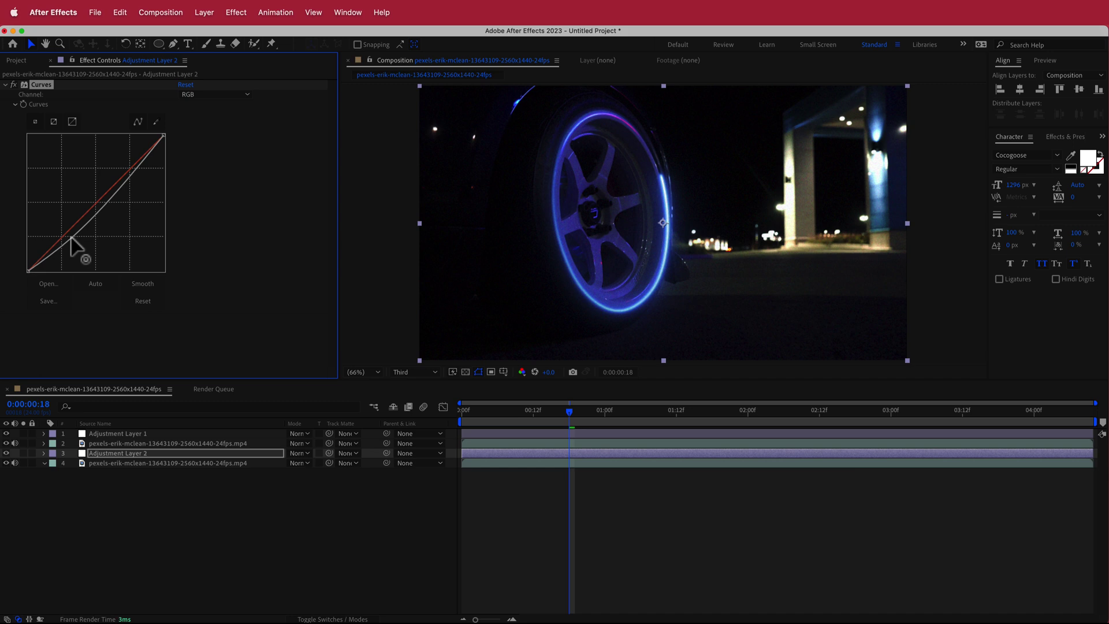
pyautogui.moveTo(128, 172); pyautogui.dragTo(124, 167)
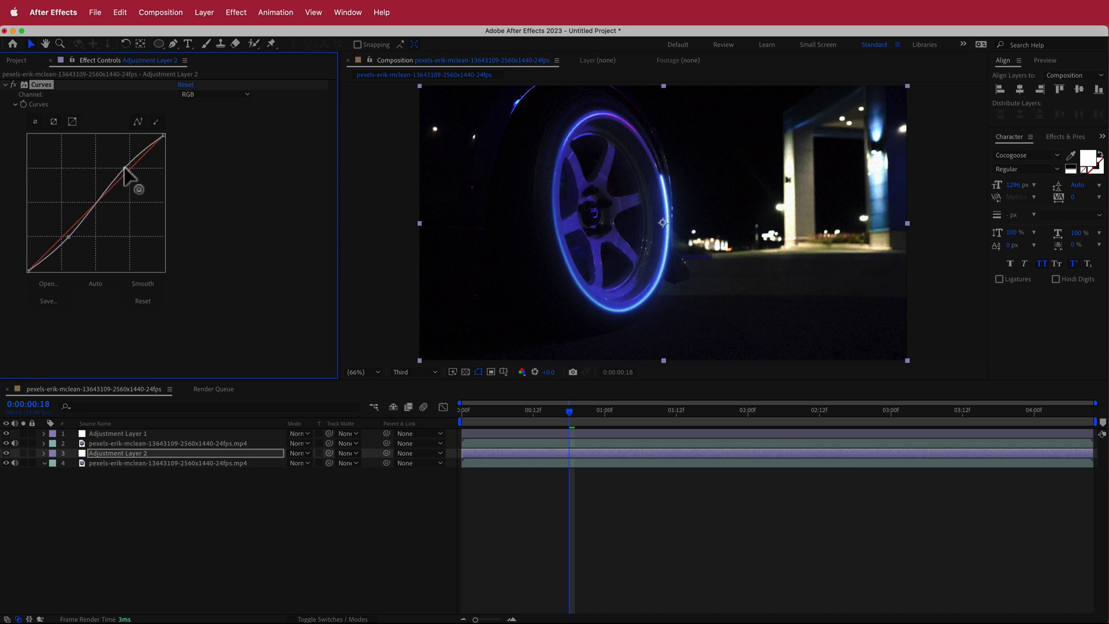
pyautogui.moveTo(569, 412); pyautogui.dragTo(599, 412)
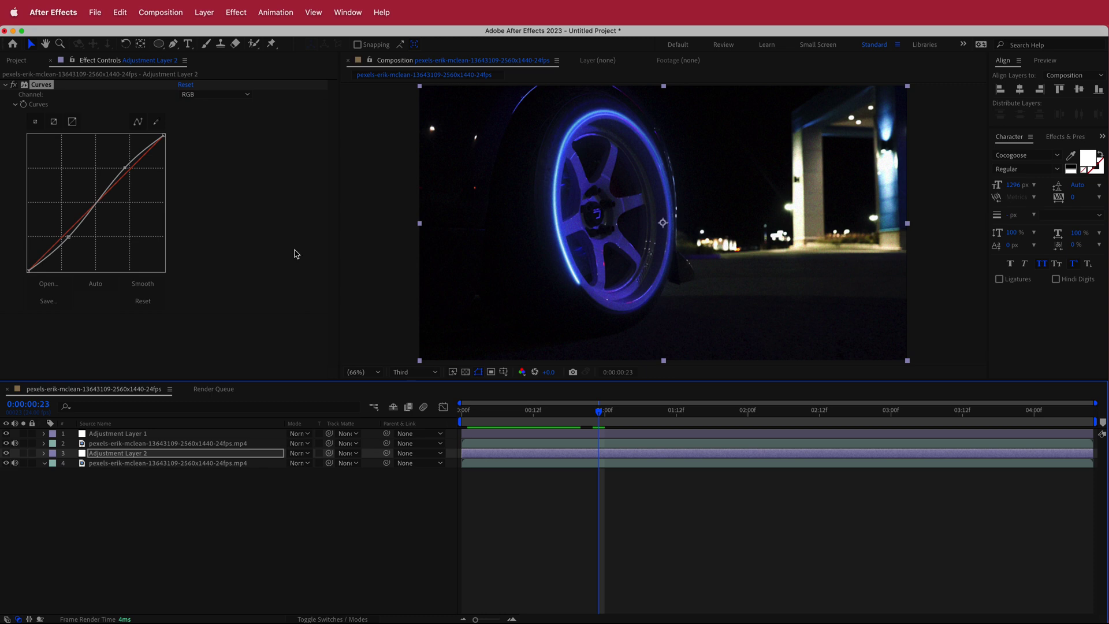
# Step: Apply Lumetri Color with the SL BLUE COLD creative look to Adjustment Layer 2 and preview it
pyautogui.hotkey('ctrl', 'space')
pyautogui.write('lum')
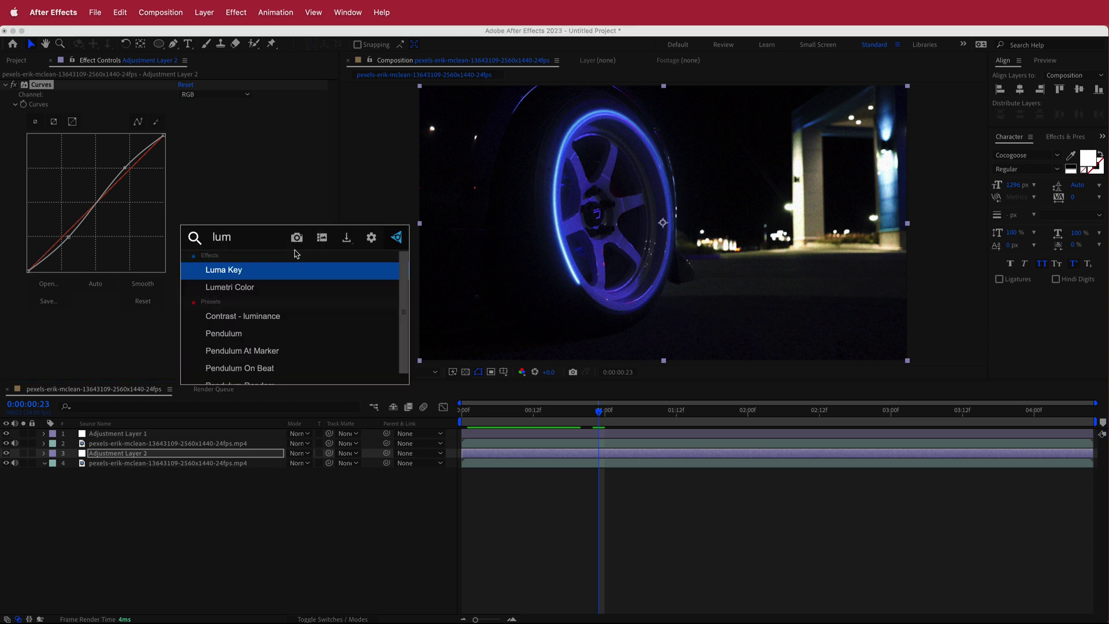
pyautogui.click(264, 289)
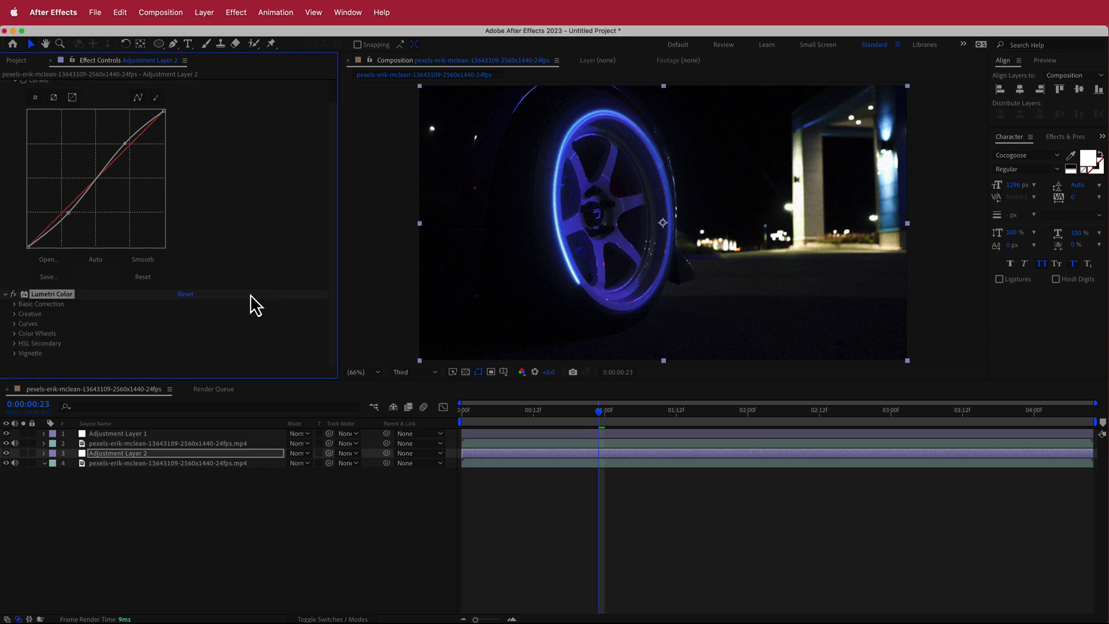
pyautogui.click(21, 315)
pyautogui.scroll(-4, 22, 318)
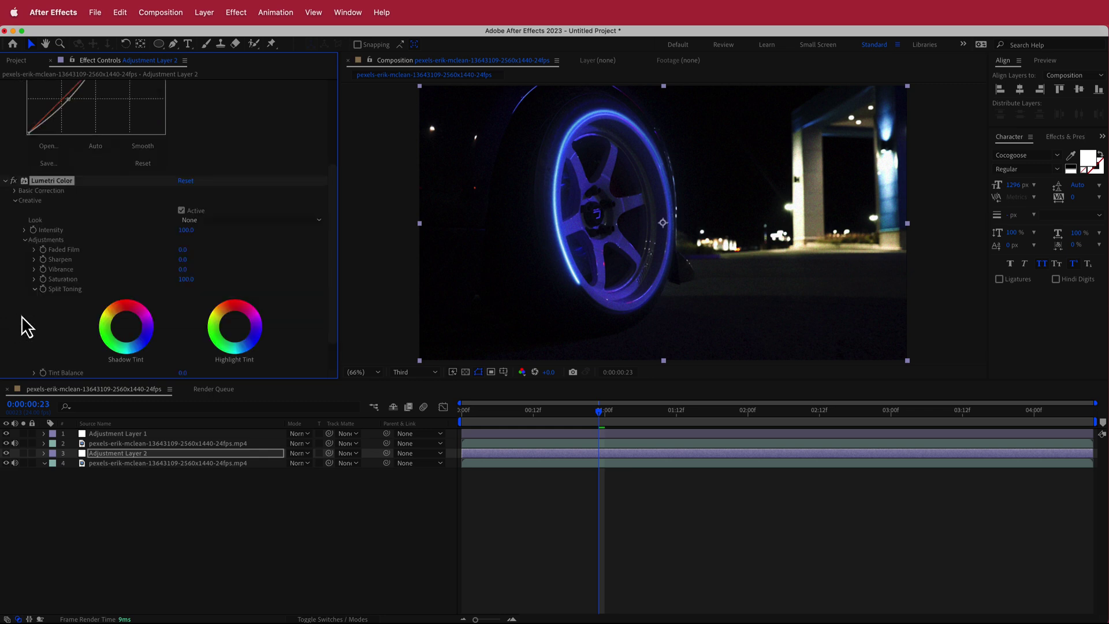
pyautogui.click(250, 234)
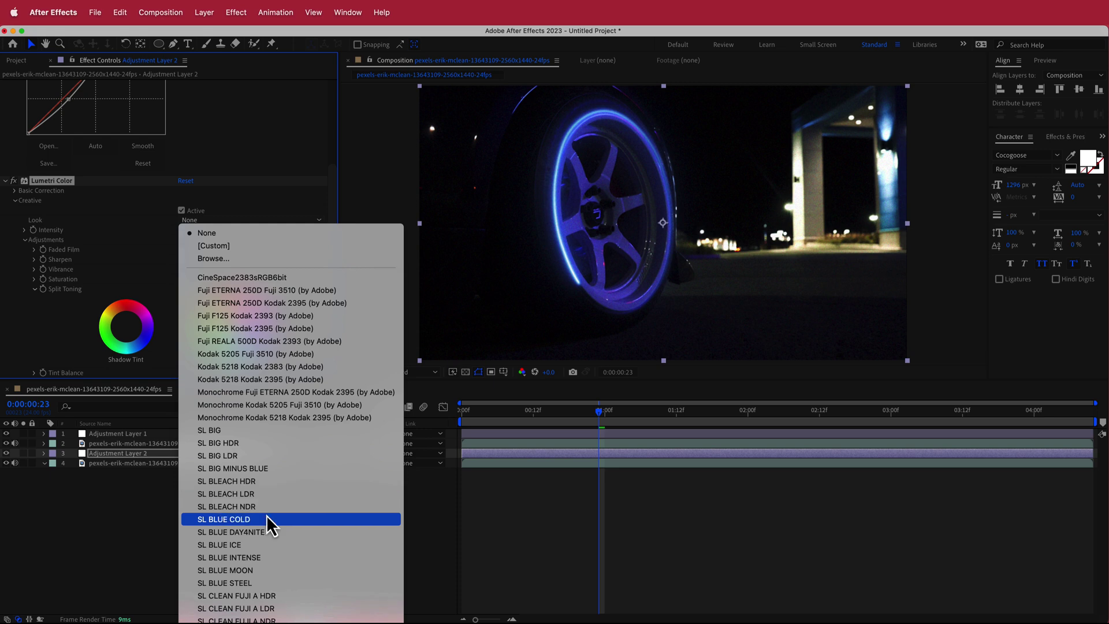
pyautogui.click(270, 520)
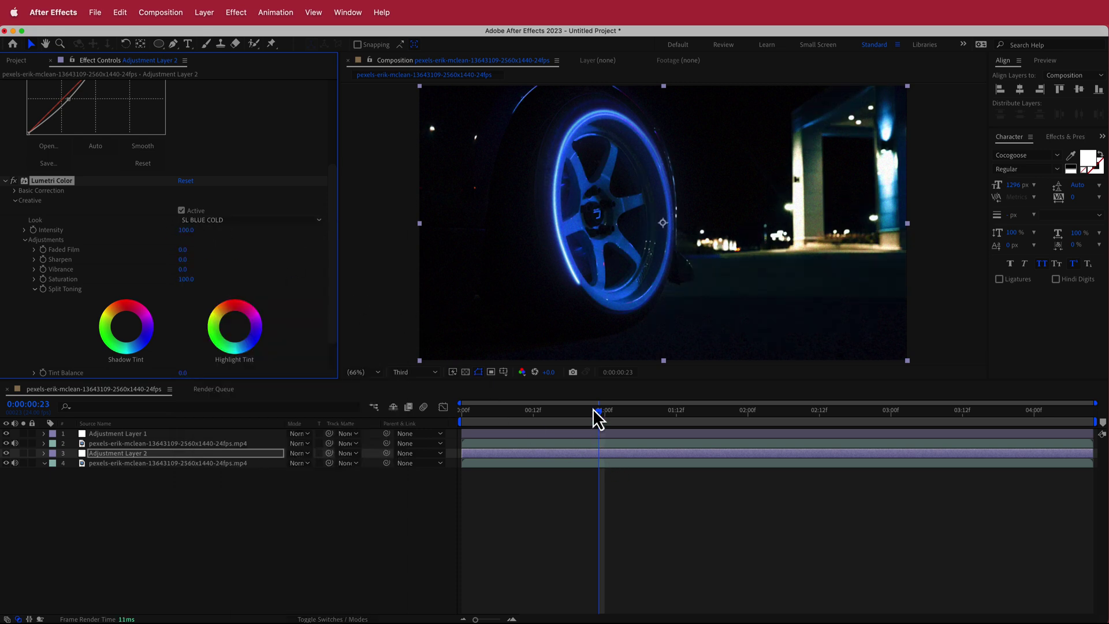
pyautogui.moveTo(598, 419); pyautogui.dragTo(510, 421)
pyautogui.press('space')
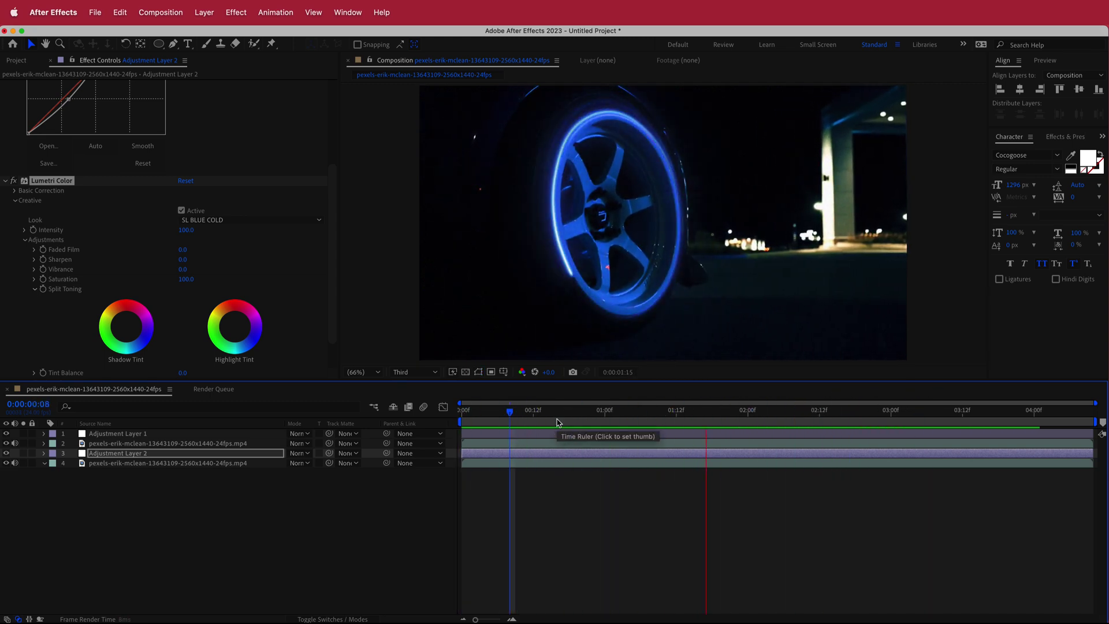
pyautogui.press('space')
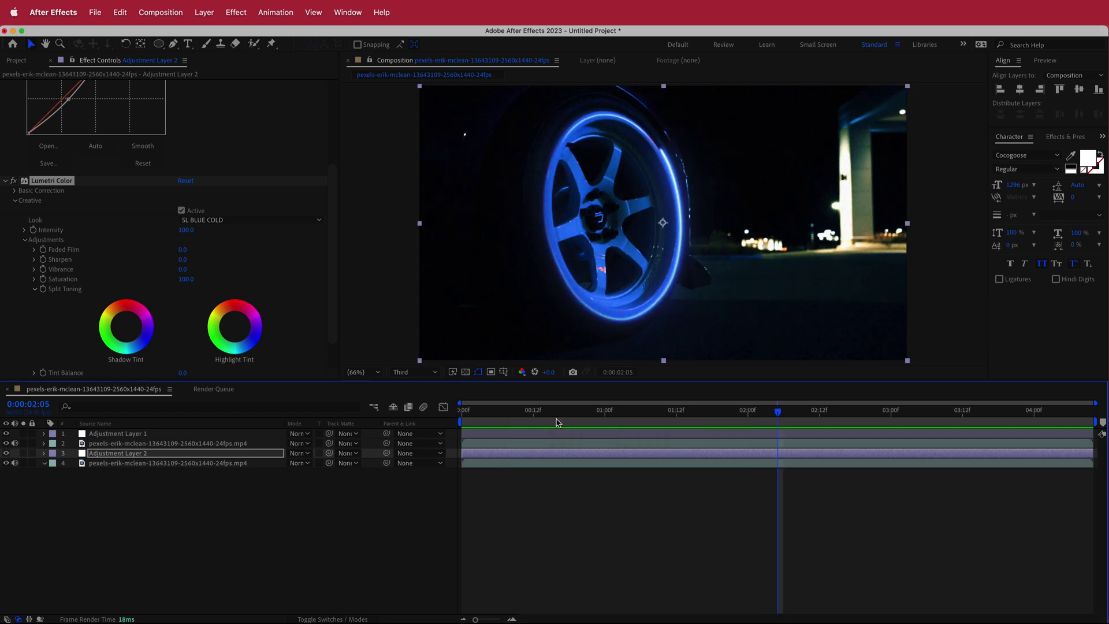